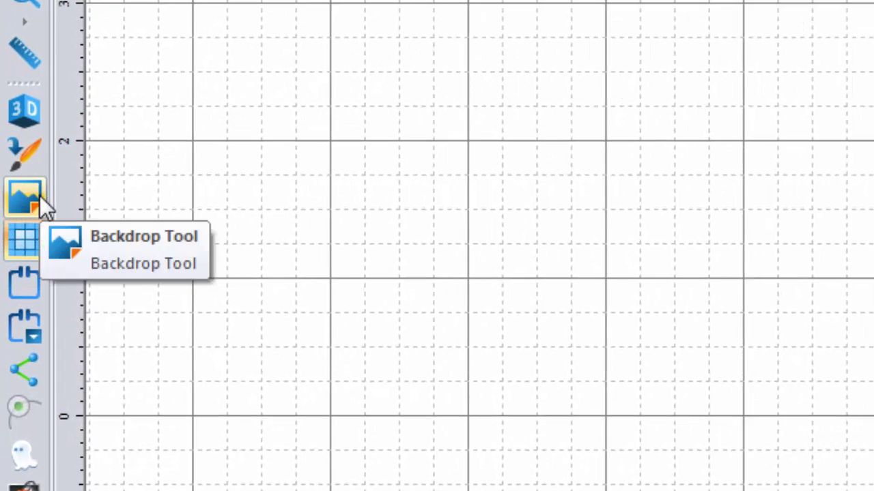
Load the carquest picture as a backdrop and hide it from the workspace
click(39, 196)
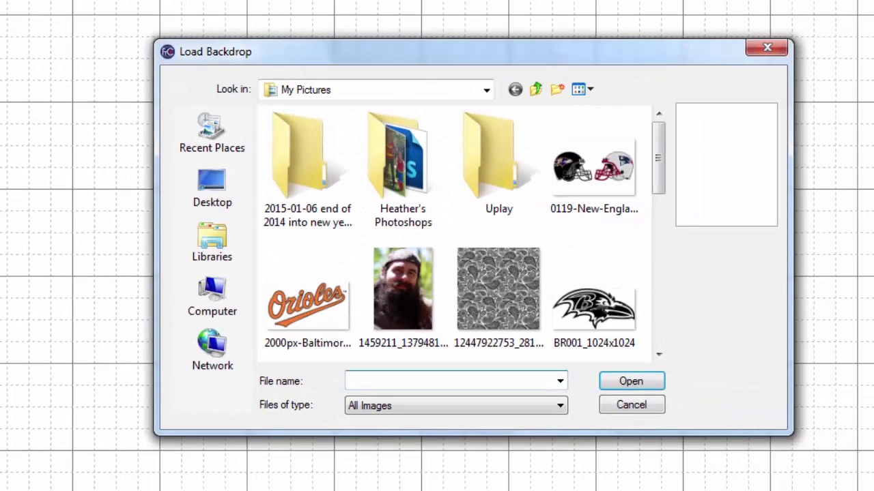
drag(662, 166, 659, 220)
click(327, 247)
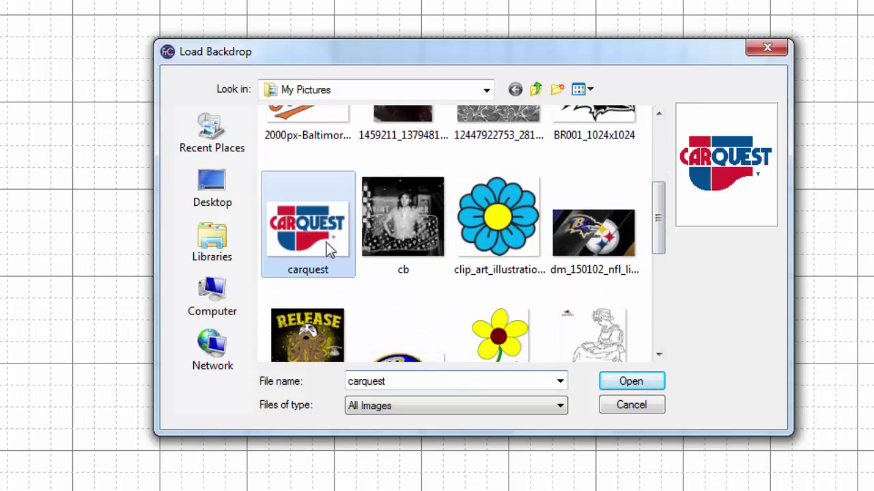
click(653, 385)
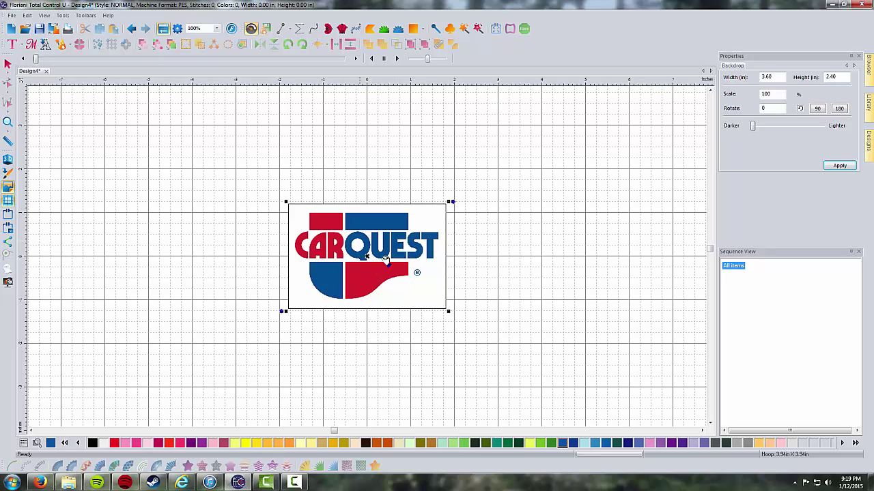
right_click(326, 227)
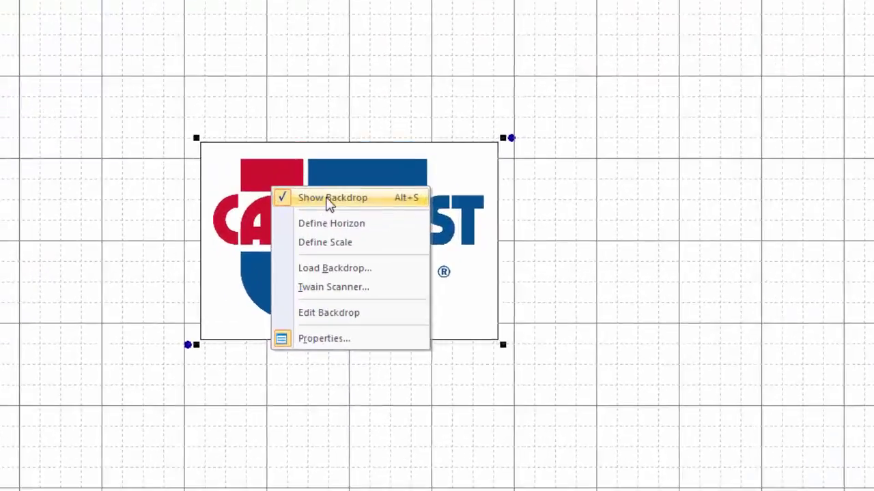
click(321, 198)
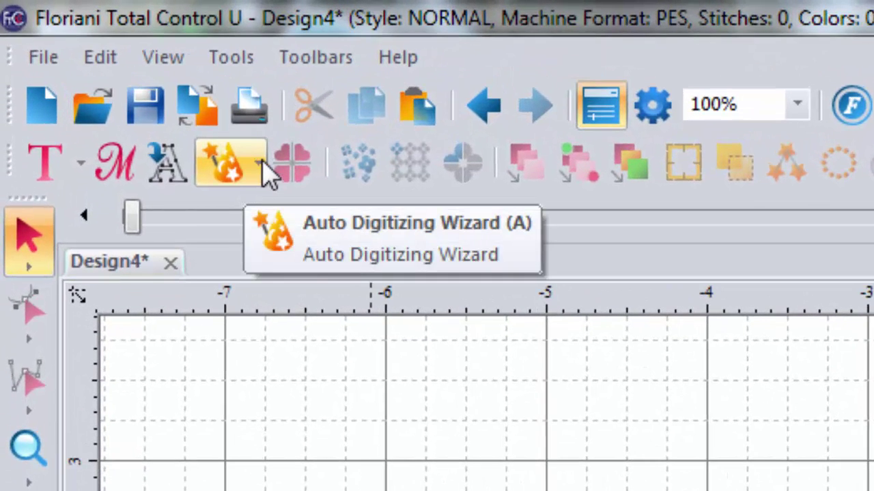
Start the Auto Digitizing Wizard with the carquest picture as the source image and proceed to its image transformations
click(257, 162)
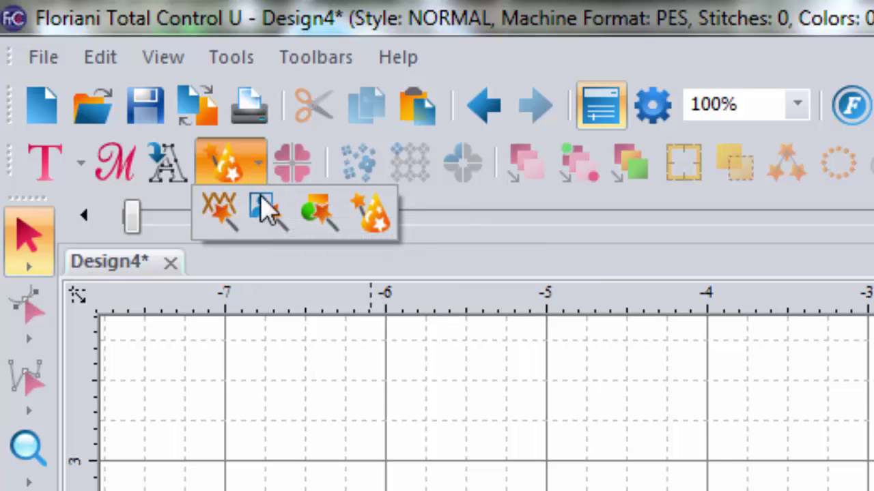
click(377, 222)
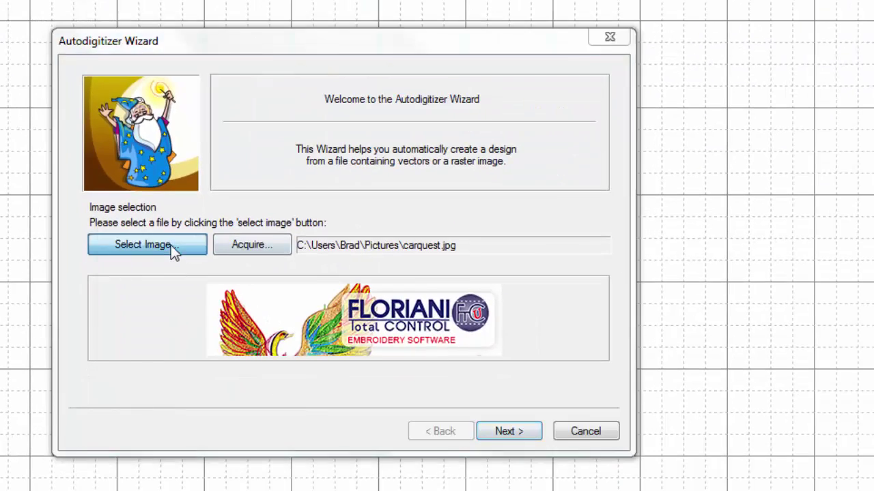
click(171, 245)
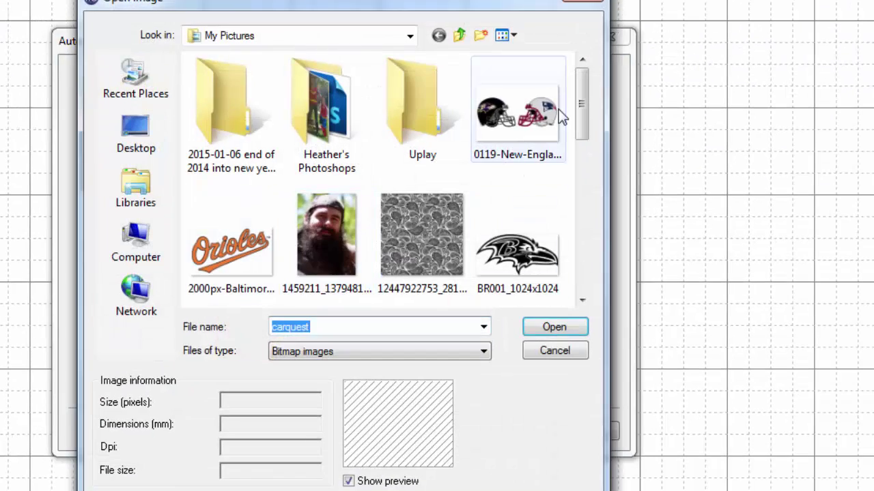
drag(585, 121, 584, 195)
click(233, 164)
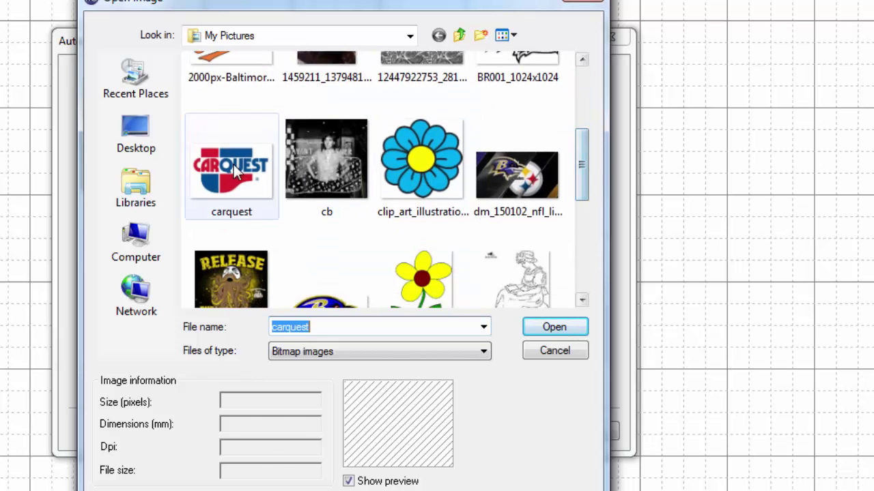
click(569, 325)
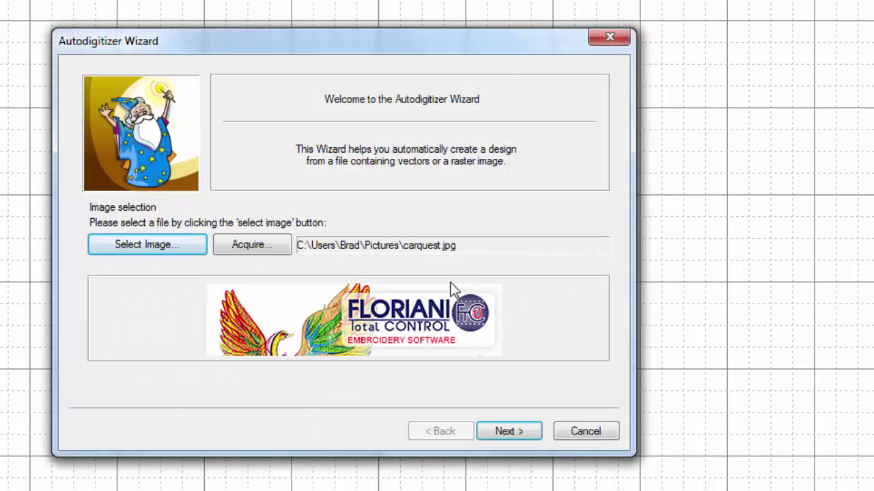
click(498, 433)
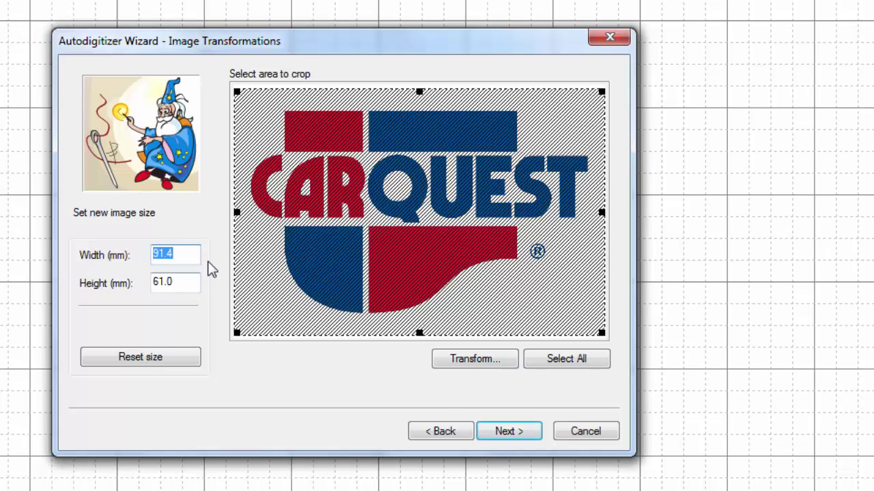
Crop the empty margins on both sides of the logo and set the image width to 100 mm
text(100)
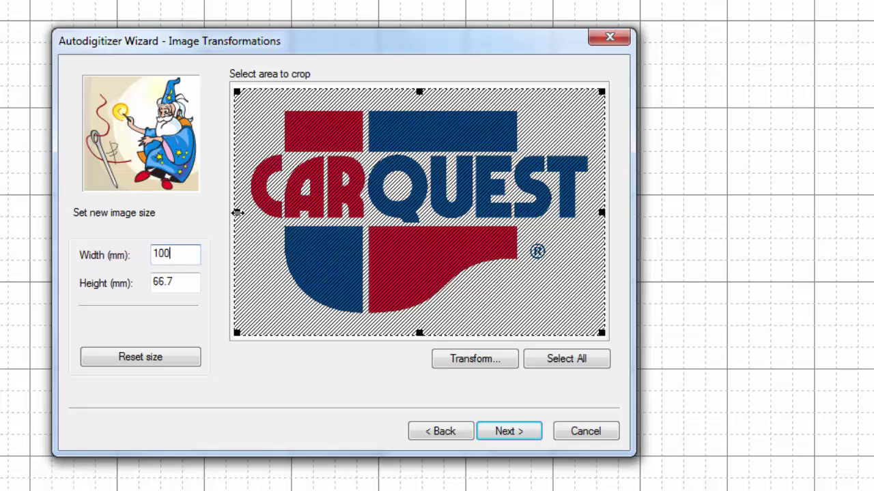
drag(237, 212, 250, 213)
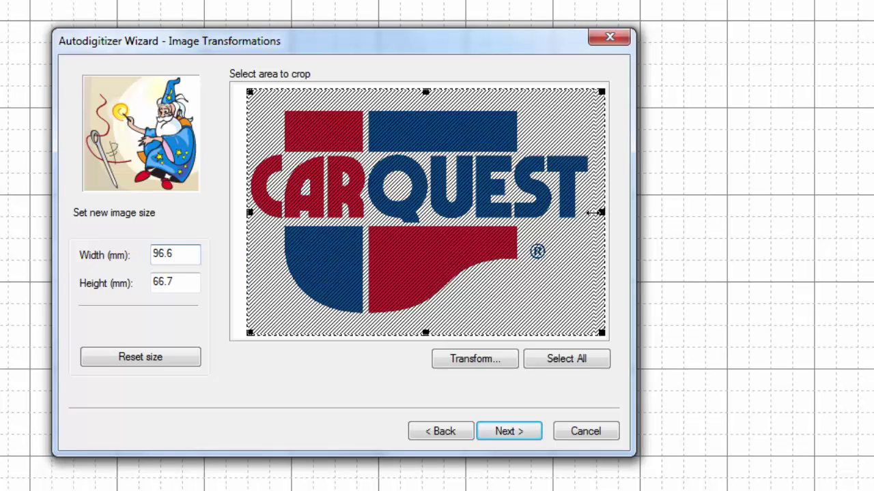
drag(595, 212, 588, 214)
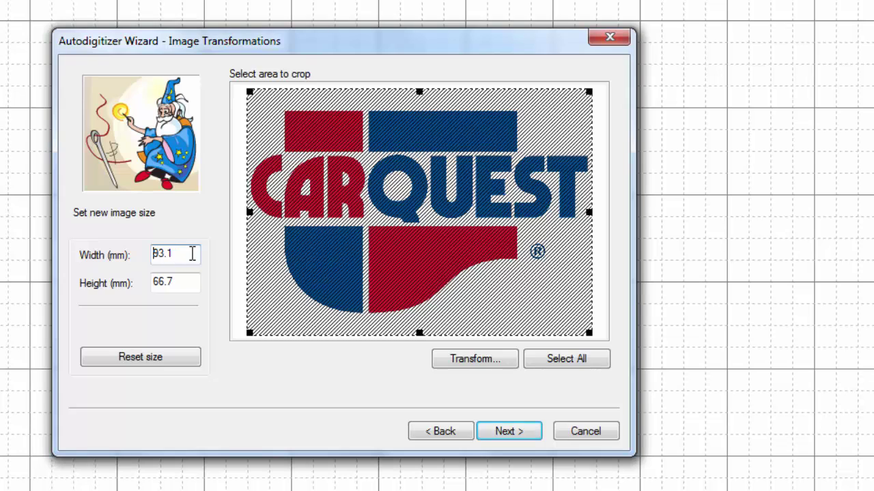
drag(192, 253, 68, 253)
text(100)
click(521, 431)
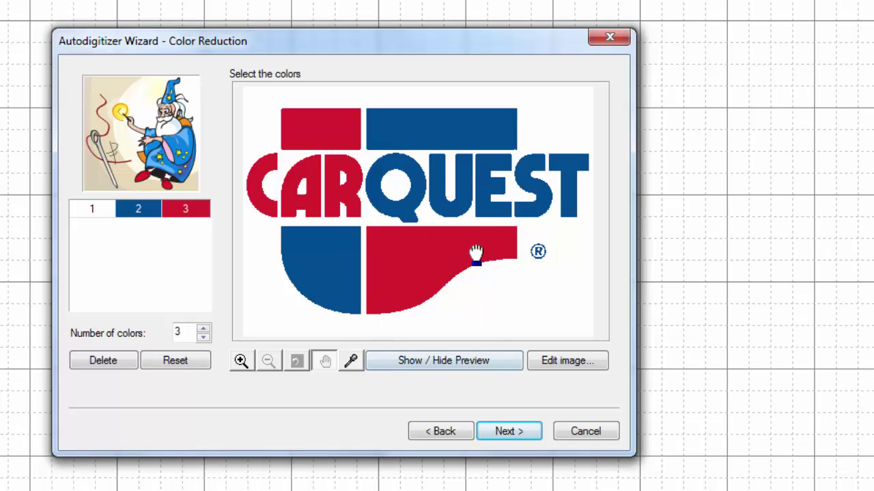
Open the colour-reduced image in Paint and fill the registered trademark symbol beside the logo with white
click(561, 369)
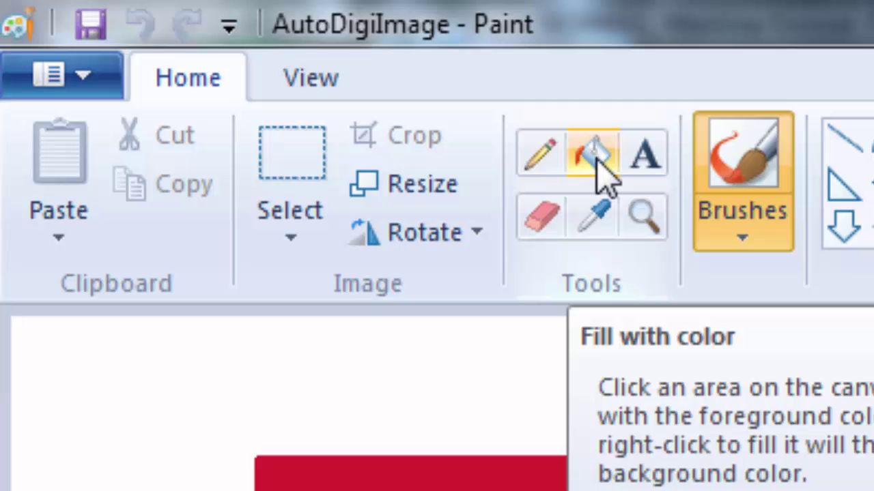
click(152, 41)
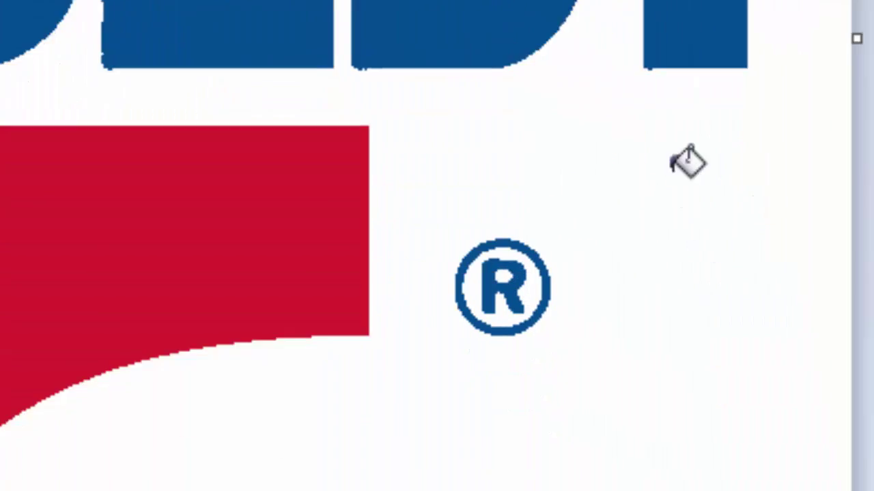
click(507, 205)
click(530, 205)
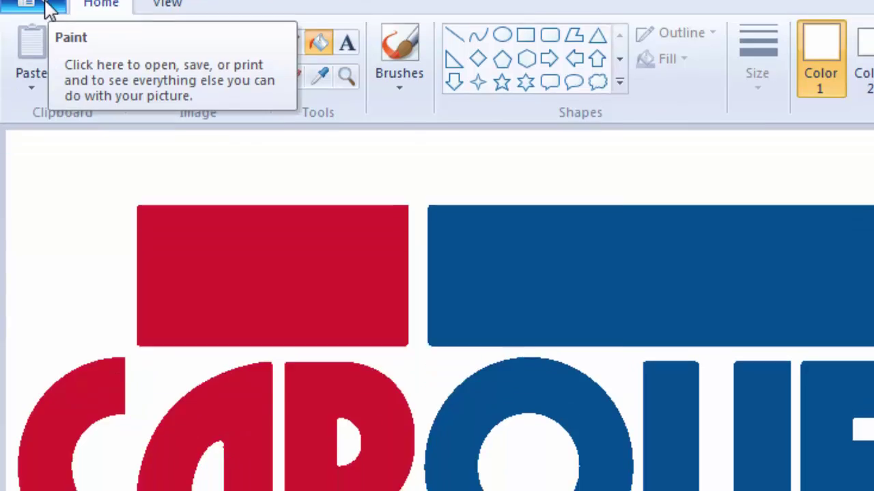
Exit Paint and save the changes to AutoDigiImage.bmp
click(27, 42)
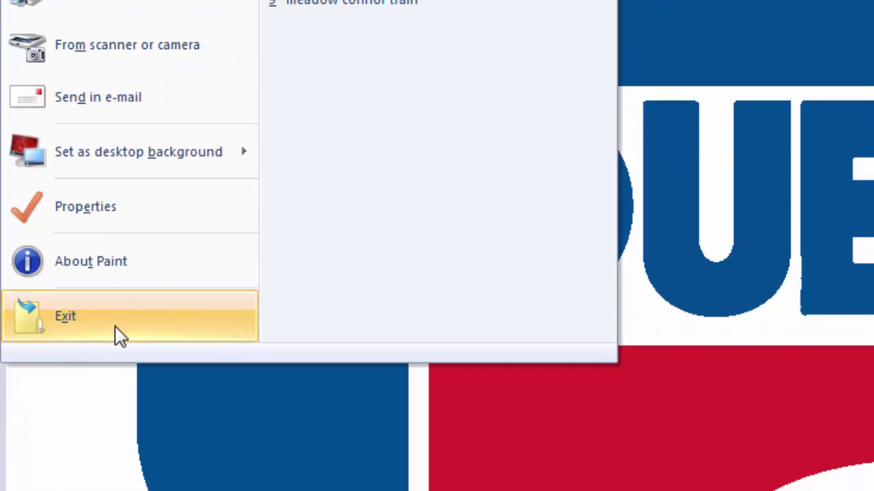
click(118, 333)
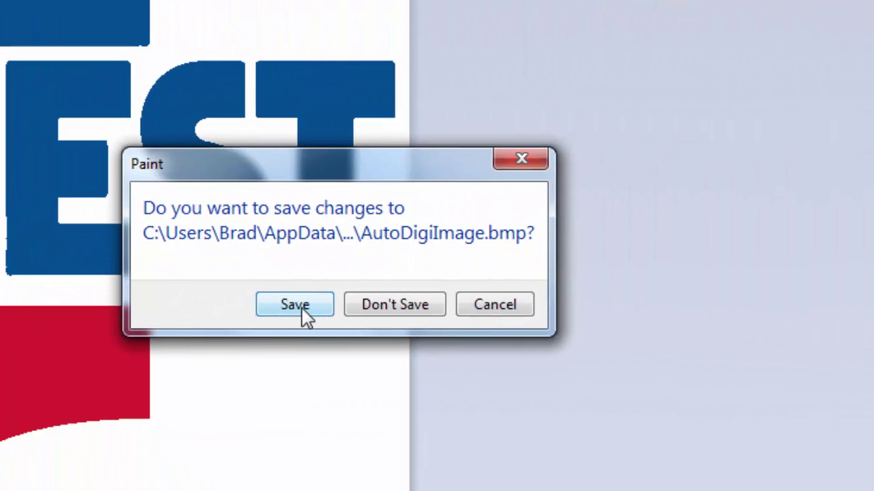
click(303, 312)
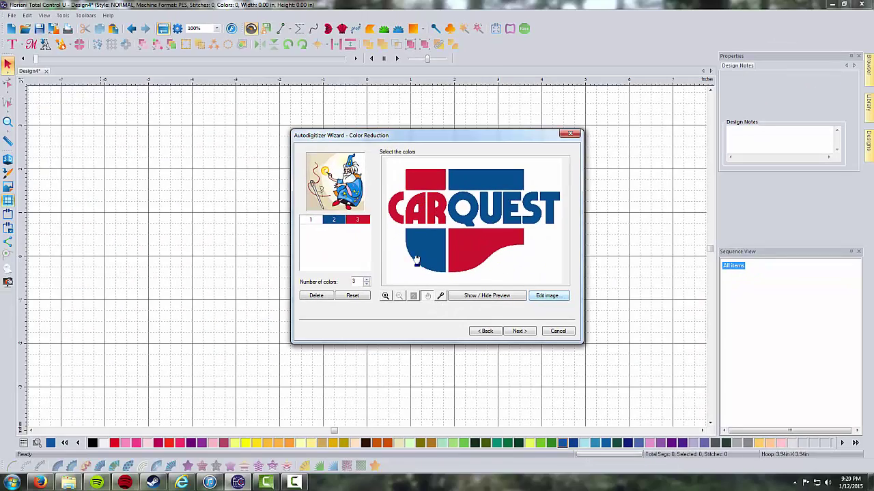
Accept the wizard's colour reduction, vectorizing and sequencing settings and generate the embroidery design
click(520, 331)
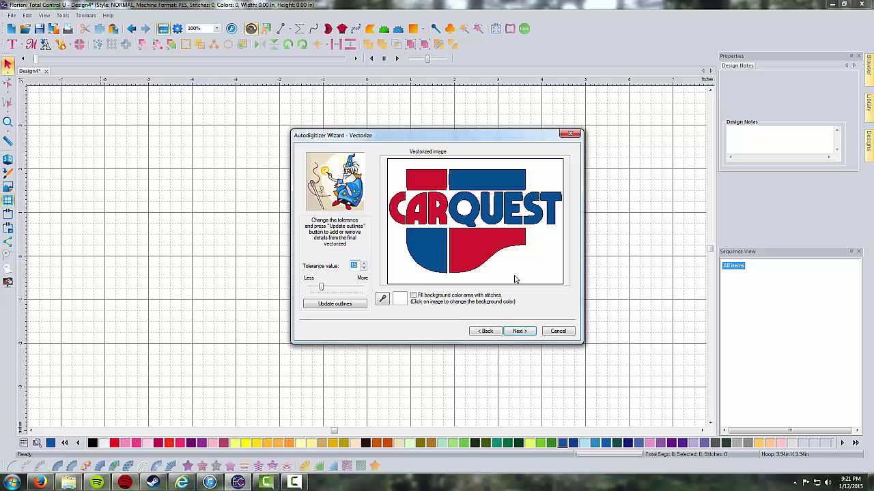
click(519, 333)
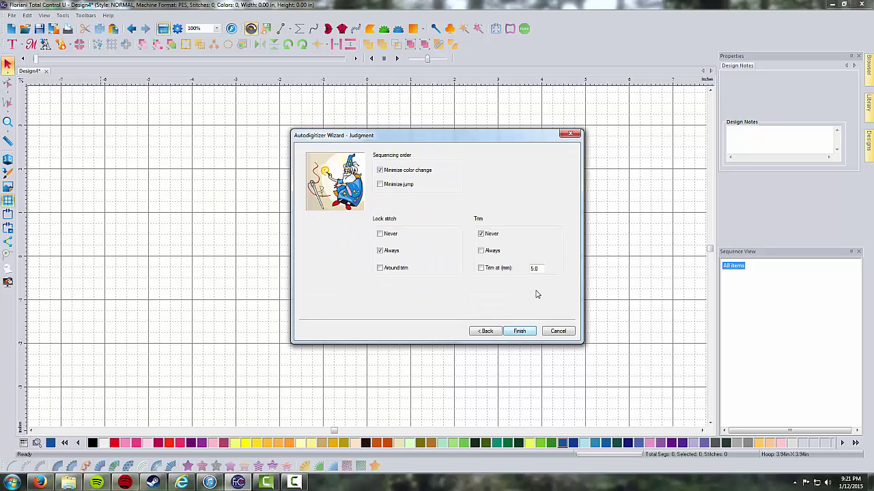
click(516, 334)
click(522, 332)
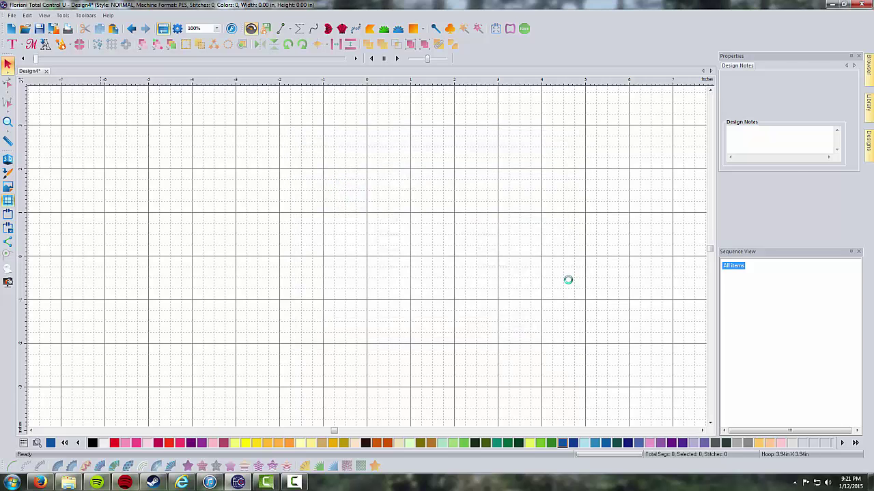
Show the digitized logo in 3D stitch view and examine the stitching of its lettering
key(minus)
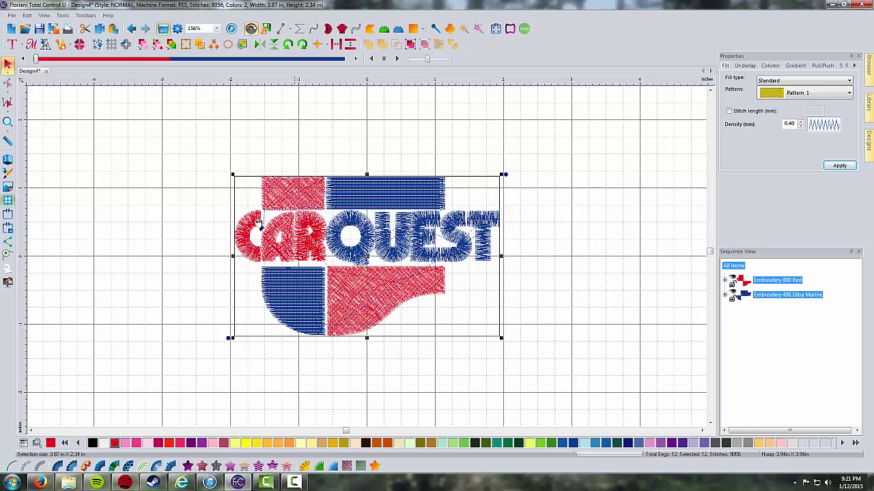
click(8, 161)
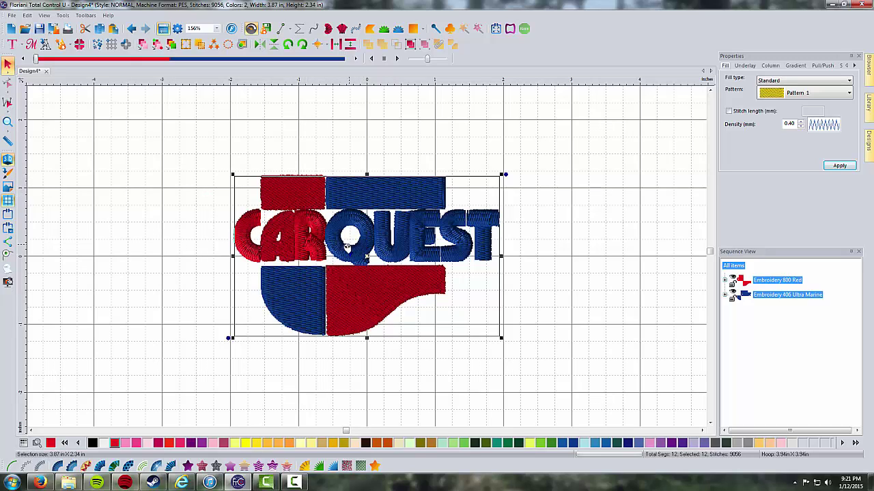
key(plus)
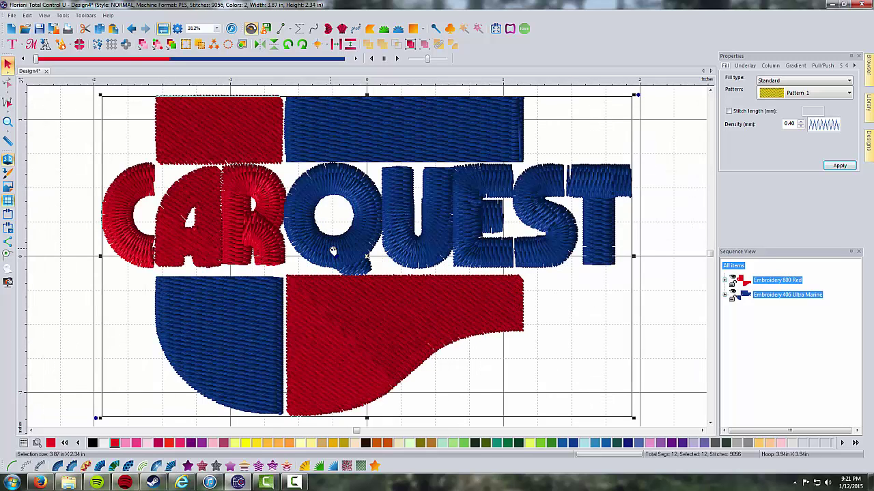
key(minus)
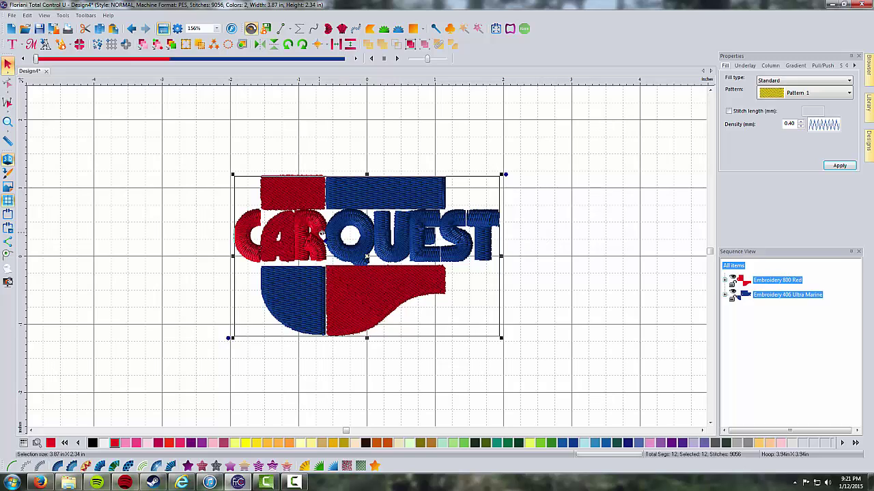
Select all the CARQUEST letters between the upper and lower blocks and convert them to artwork outlines
click(543, 247)
drag(223, 198, 514, 278)
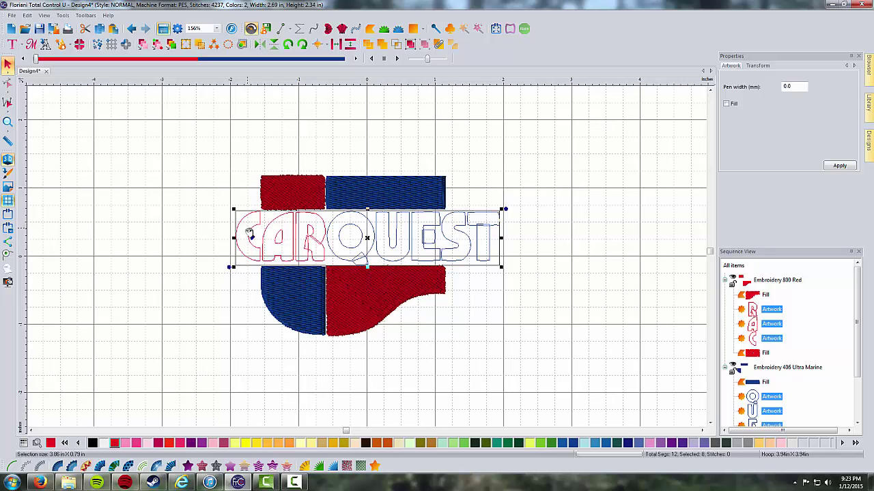
click(208, 218)
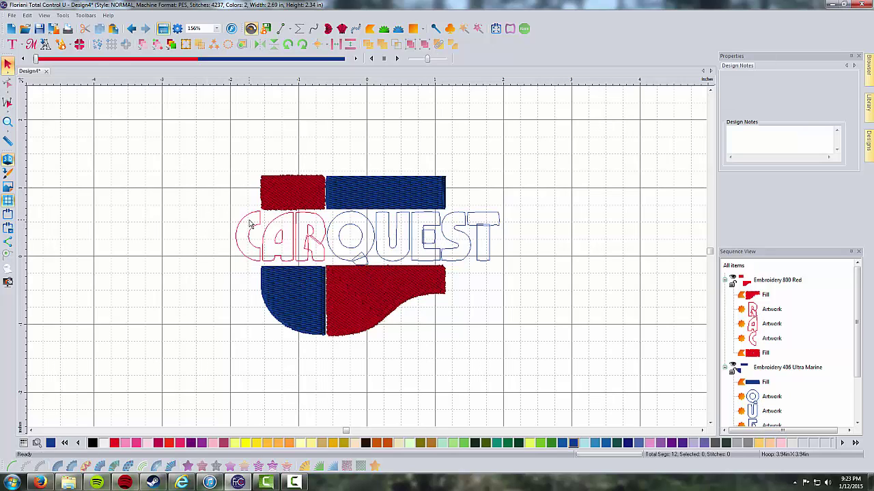
Select the letter C outline and draw four satin stitch direction lines across its stroke around the curve
click(250, 226)
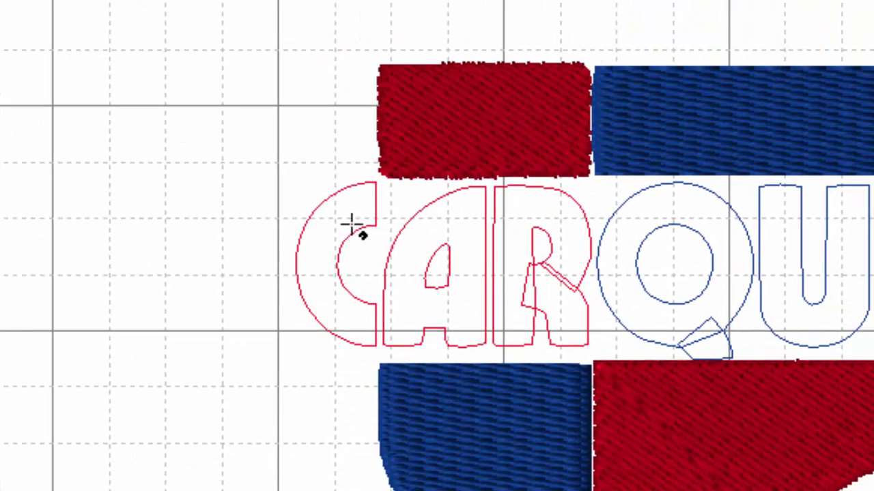
click(353, 226)
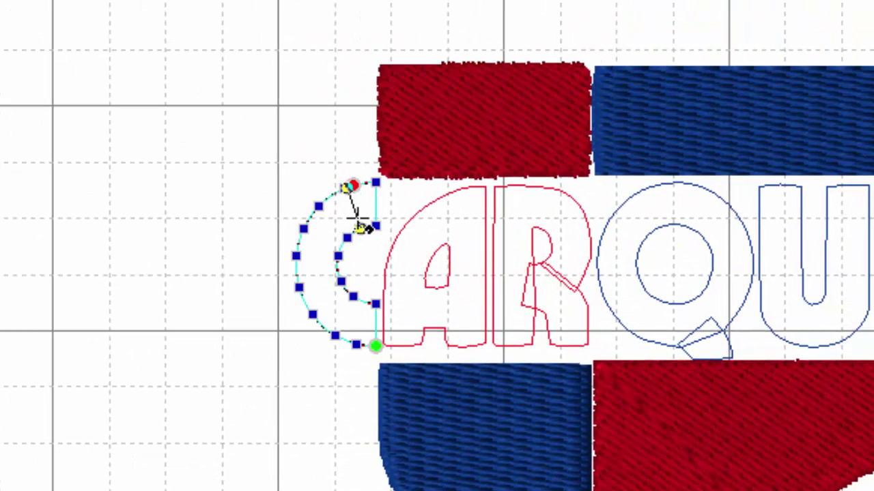
drag(352, 212, 359, 229)
click(302, 234)
click(338, 250)
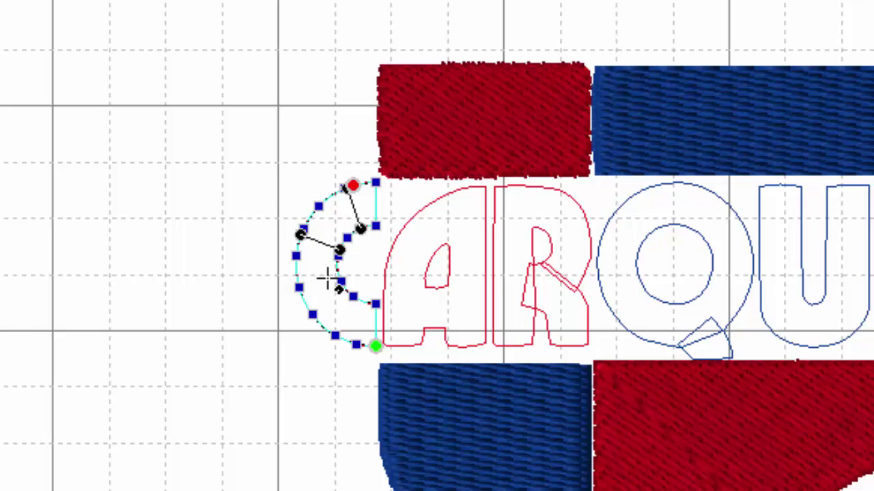
click(302, 301)
click(341, 282)
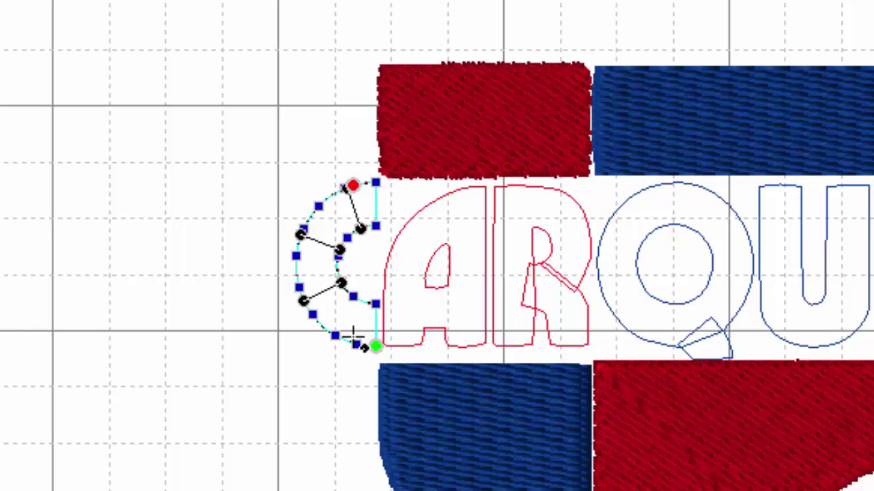
click(362, 301)
click(358, 344)
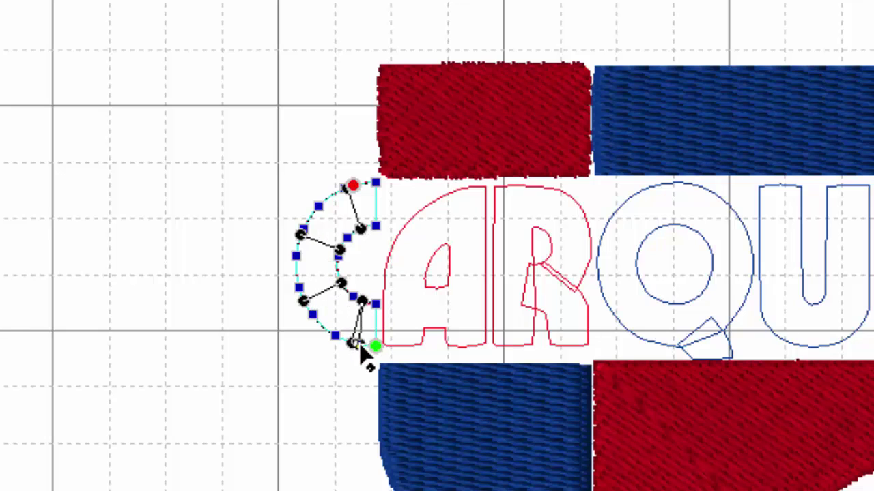
Add a stitch direction line at the C's upper tip, adjust its lowest line, and generate the satin stitching
click(372, 183)
click(372, 225)
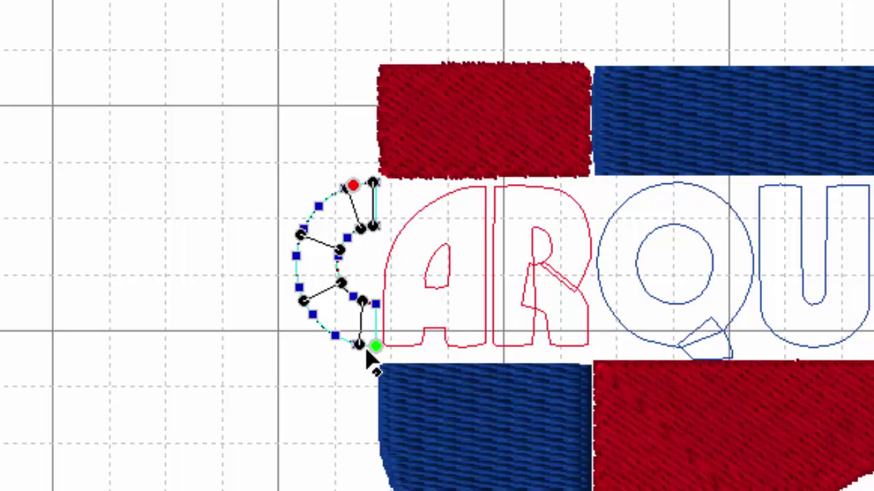
click(365, 345)
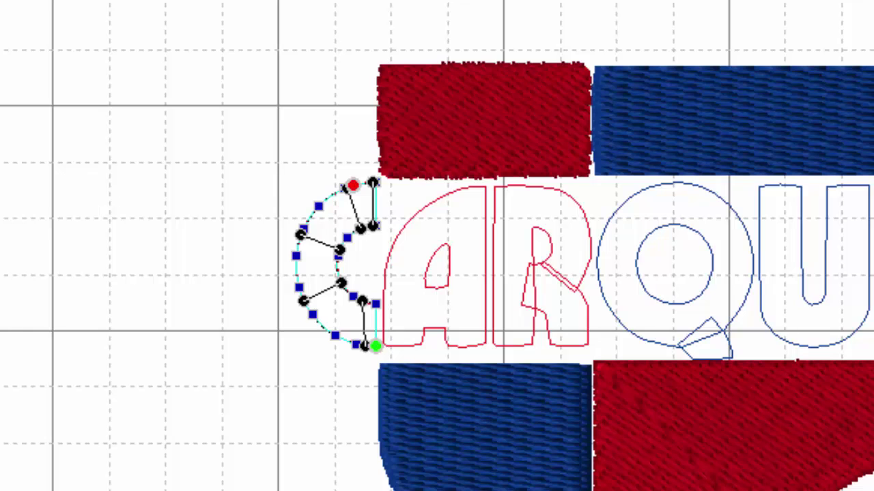
key(Return)
key(Escape)
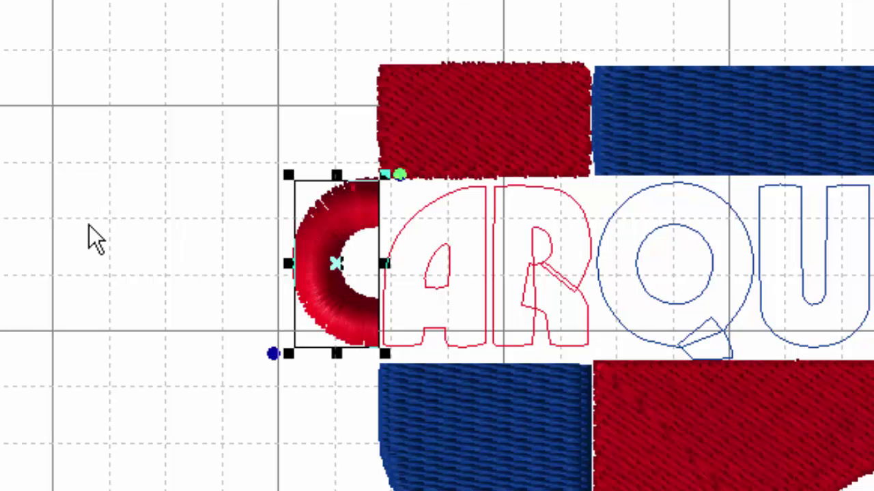
click(88, 225)
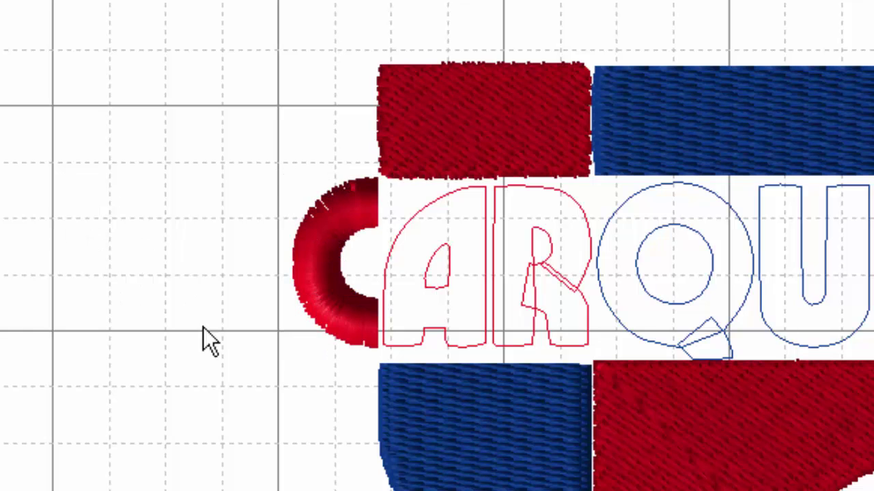
Select the letter A outline and cut it with the Knife tool between its crossbar and right leg
click(406, 251)
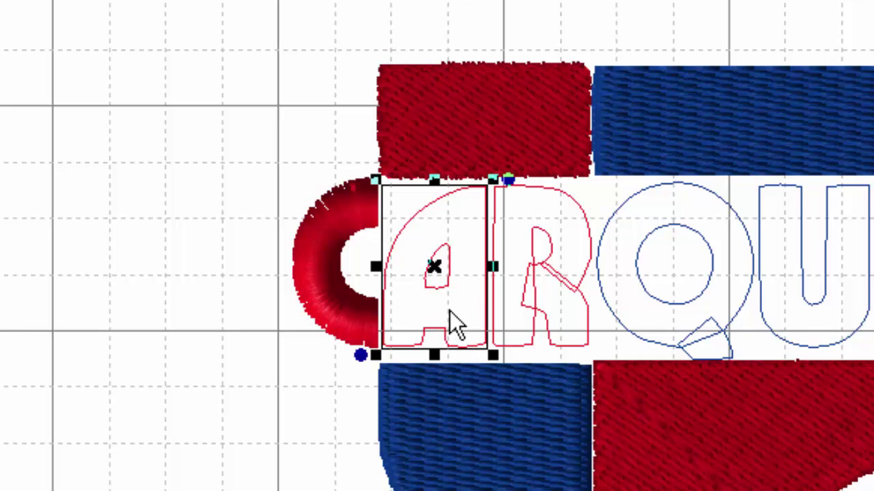
drag(471, 341, 453, 360)
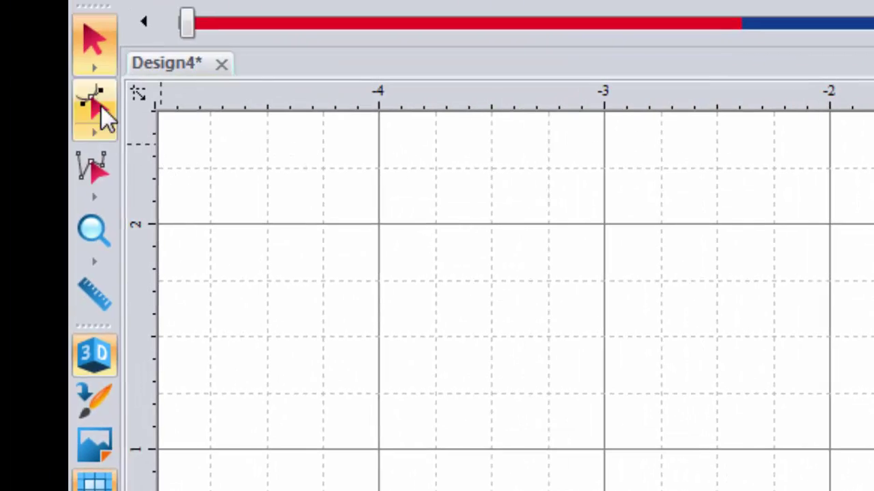
click(89, 130)
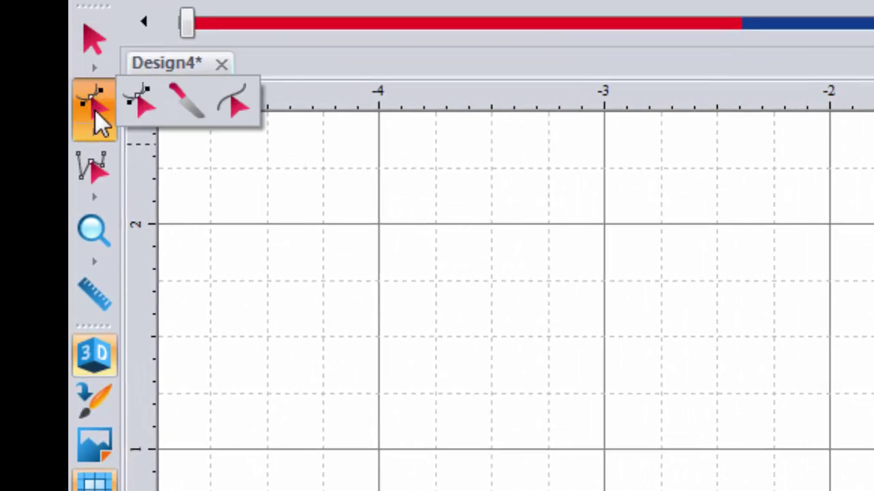
click(188, 103)
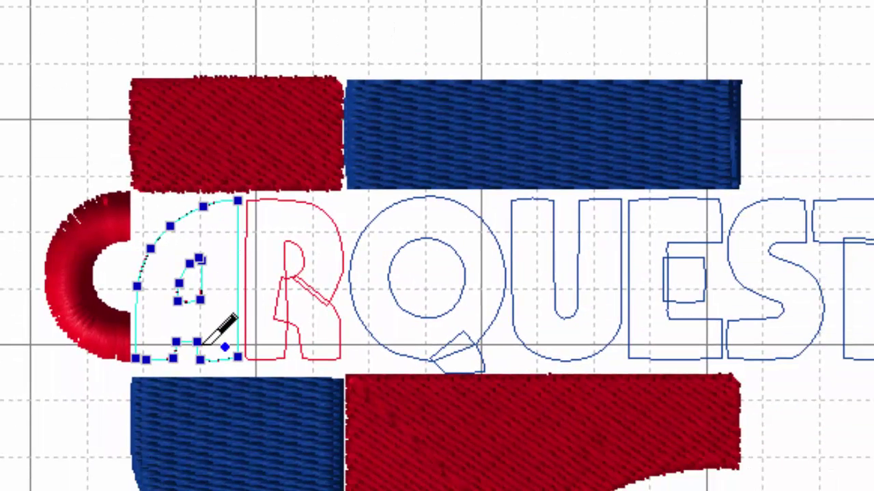
drag(205, 343, 243, 341)
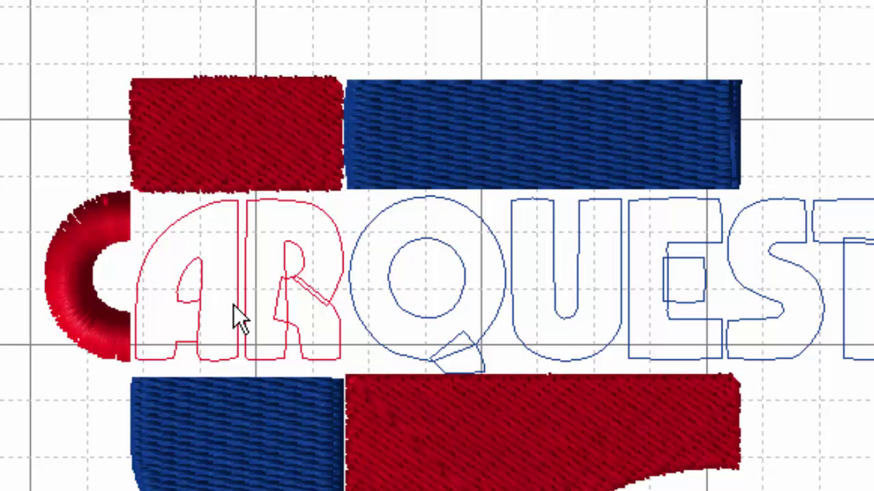
Cut the A outline between its crossbar and left leg with the Knife tool, separating the crossbar from the legs
click(189, 306)
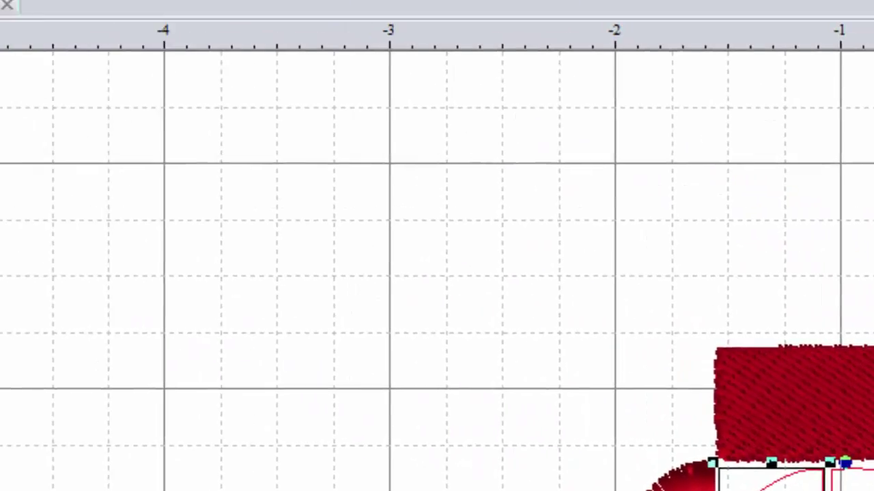
click(27, 111)
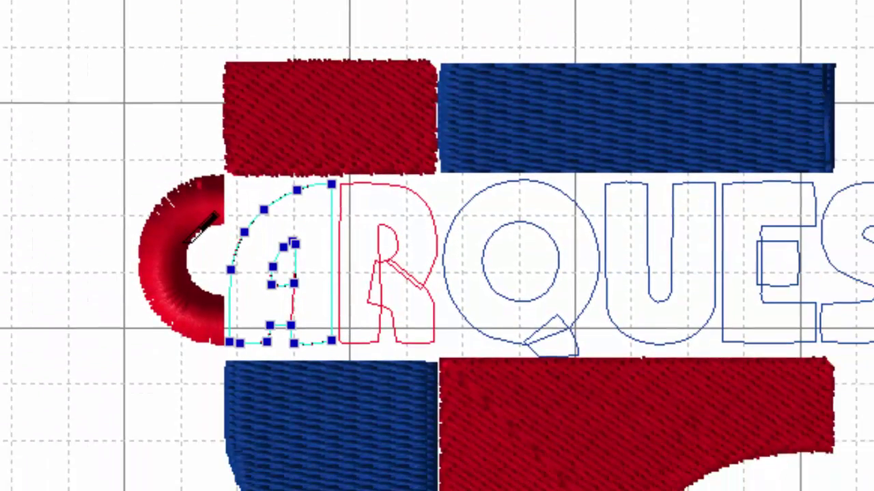
click(292, 325)
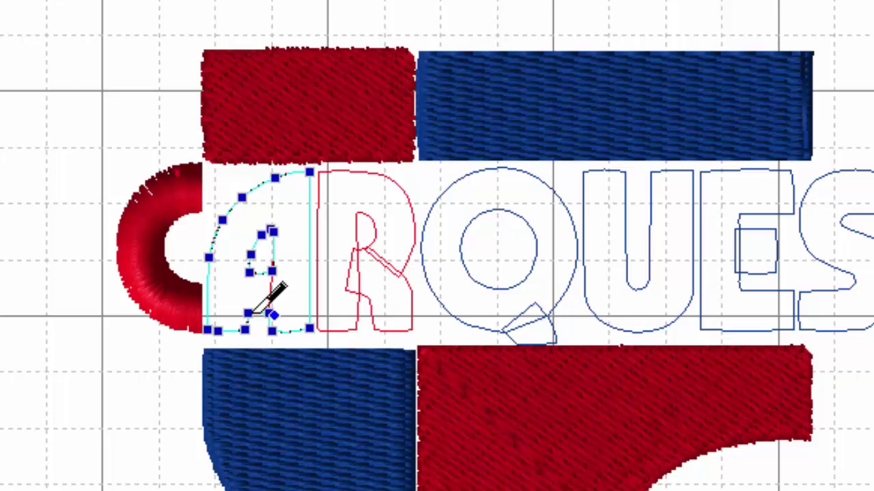
click(370, 15)
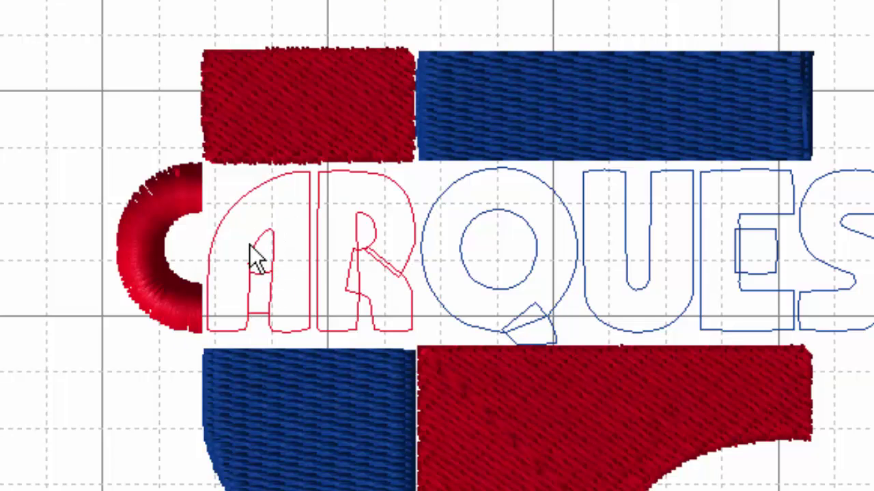
Draw stitch direction lines along the A's left leg, arch and right leg, and generate its satin stitching
click(267, 214)
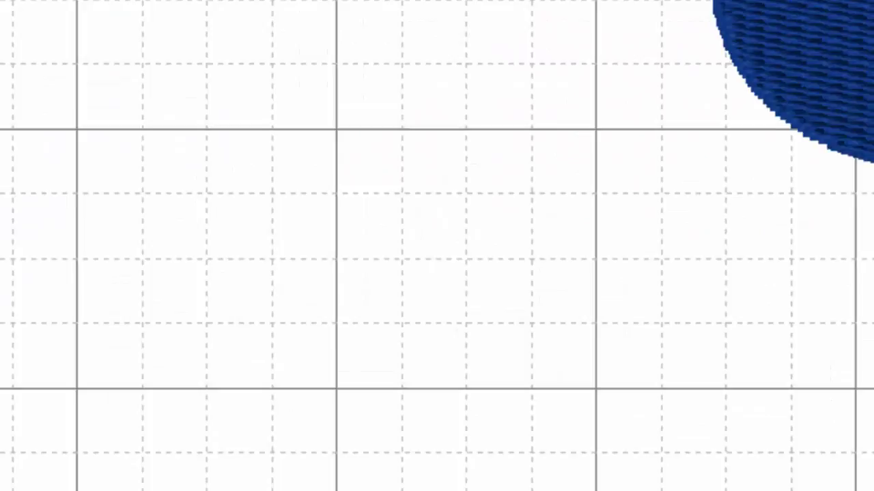
drag(175, 258, 205, 263)
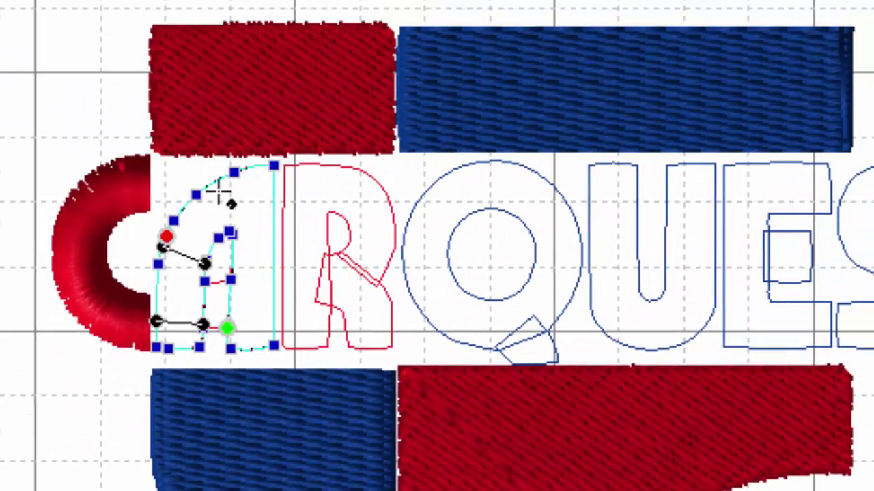
drag(230, 234, 273, 178)
click(232, 280)
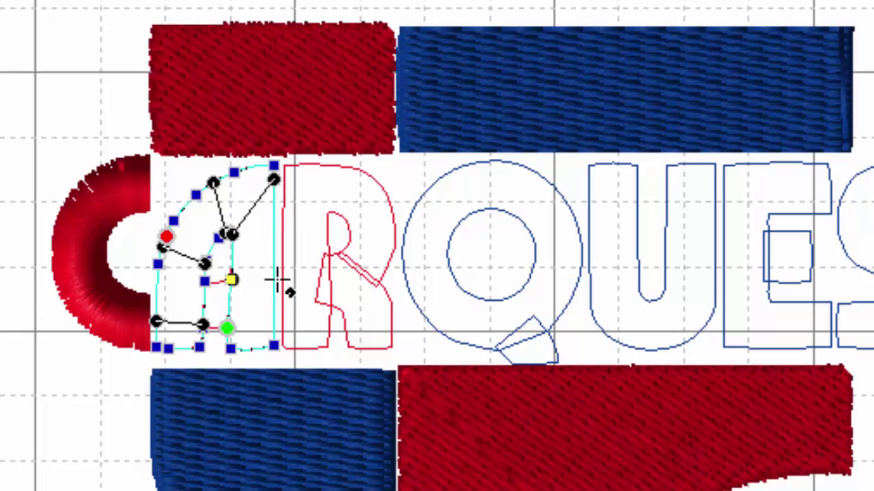
drag(276, 280, 273, 280)
key(Return)
key(Escape)
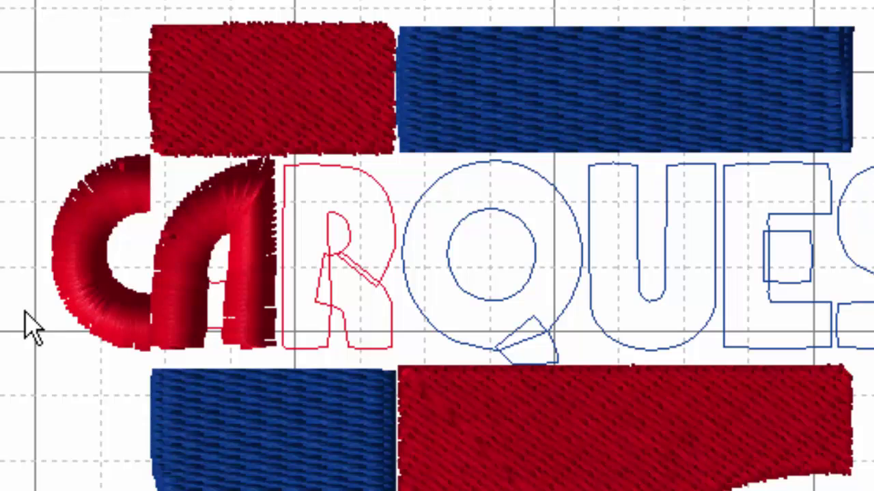
Convert the A's separated crossbar to a satin path with its own stitch directions
click(217, 281)
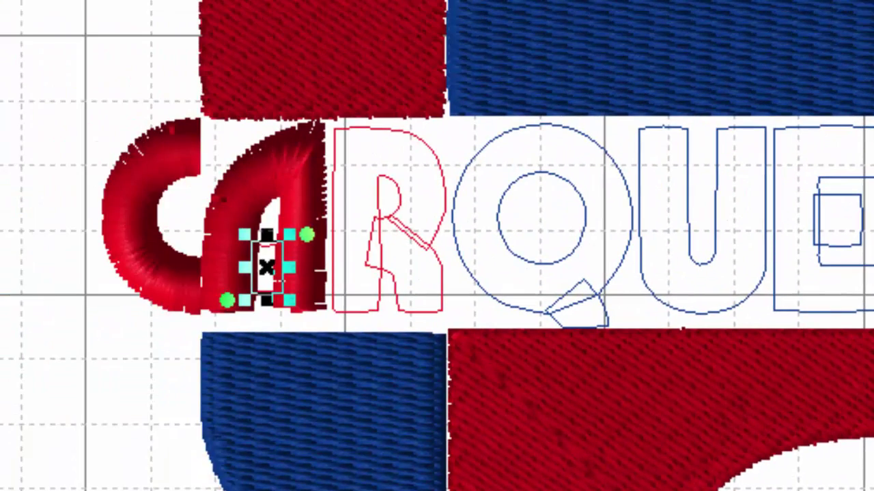
key(Escape)
click(276, 284)
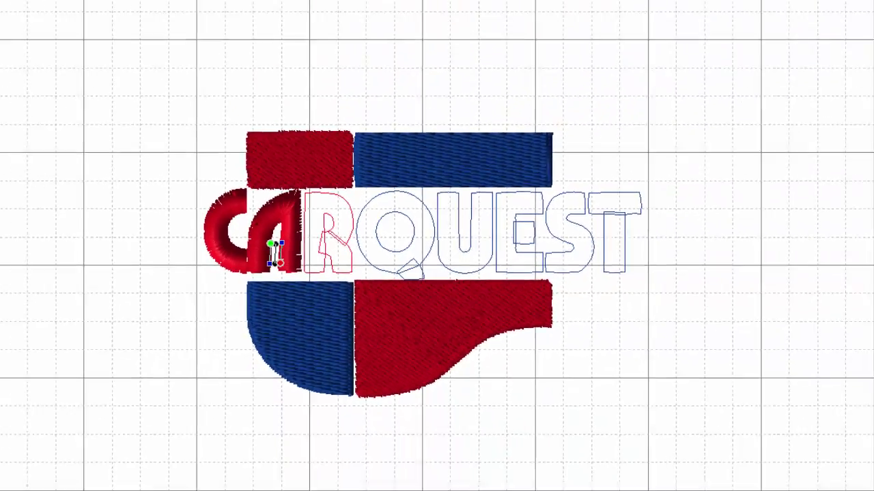
key(Escape)
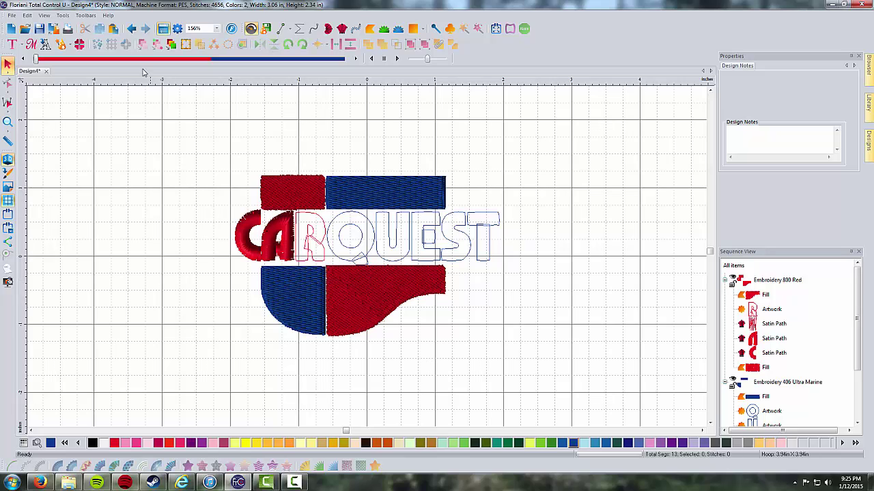
Undo the manual satin paths on C and A, the knife cuts and the artwork conversion of the lettering
click(131, 28)
click(130, 29)
click(130, 28)
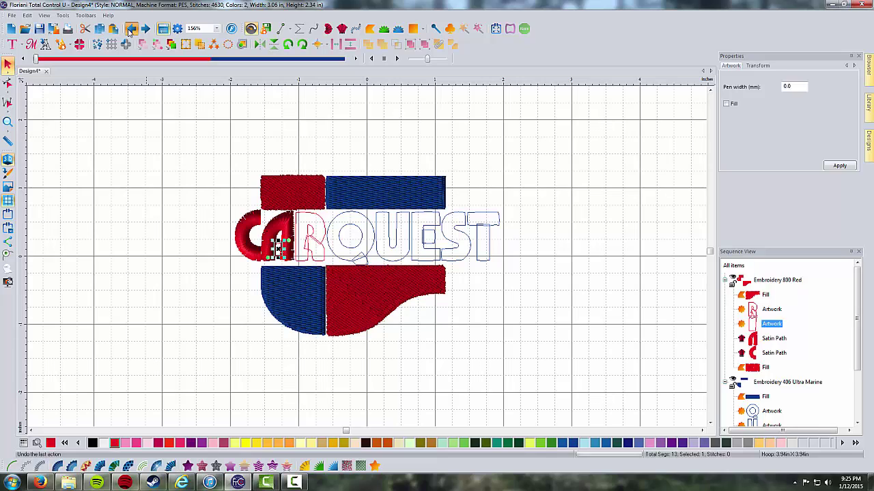
click(130, 29)
click(131, 30)
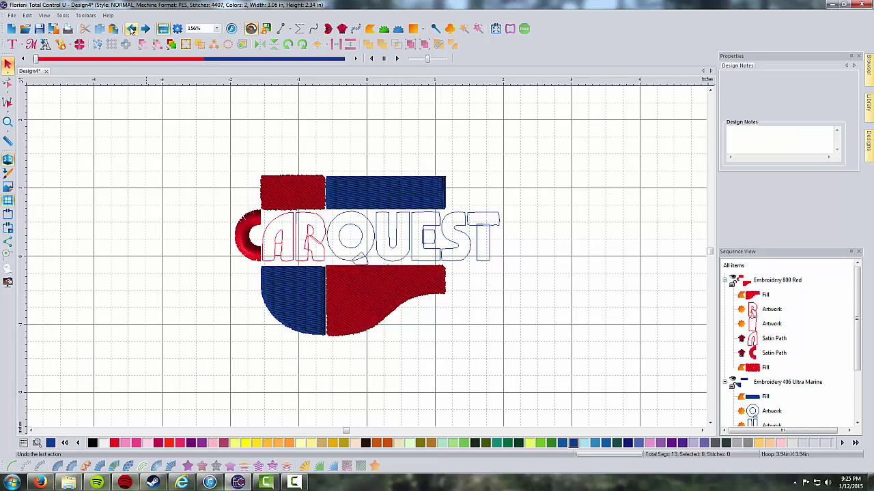
click(132, 30)
click(132, 30)
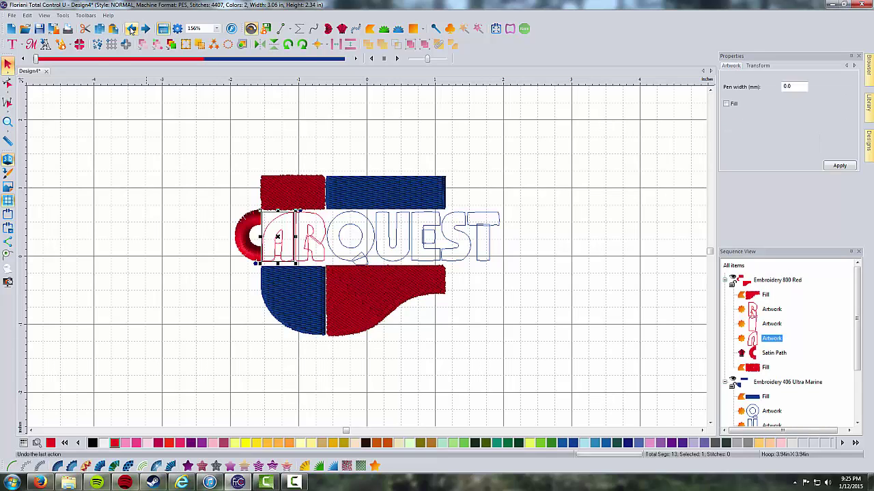
click(131, 30)
click(132, 30)
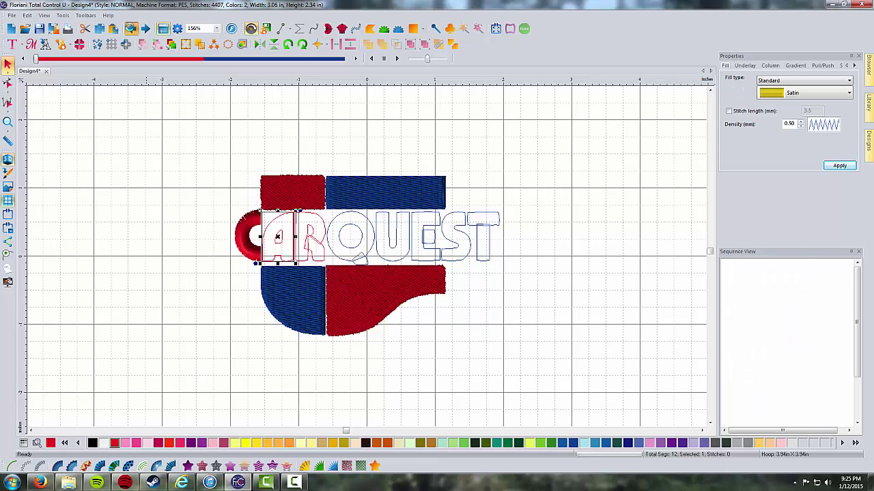
click(132, 30)
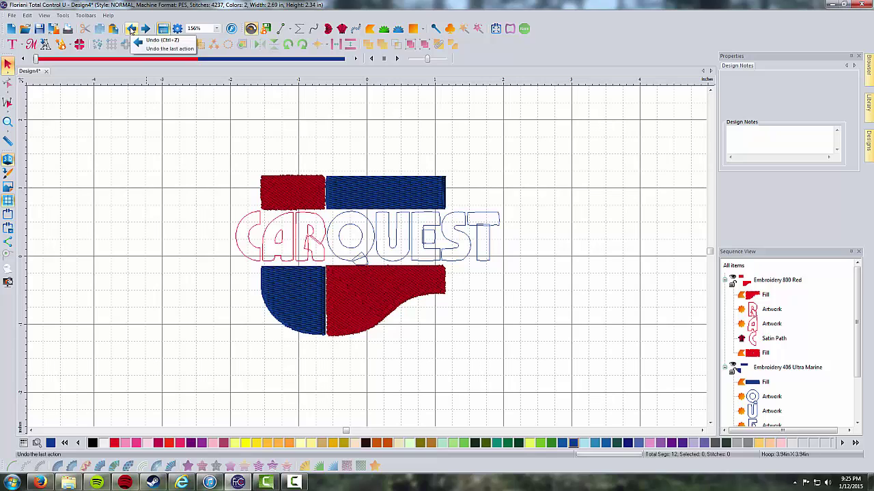
click(132, 30)
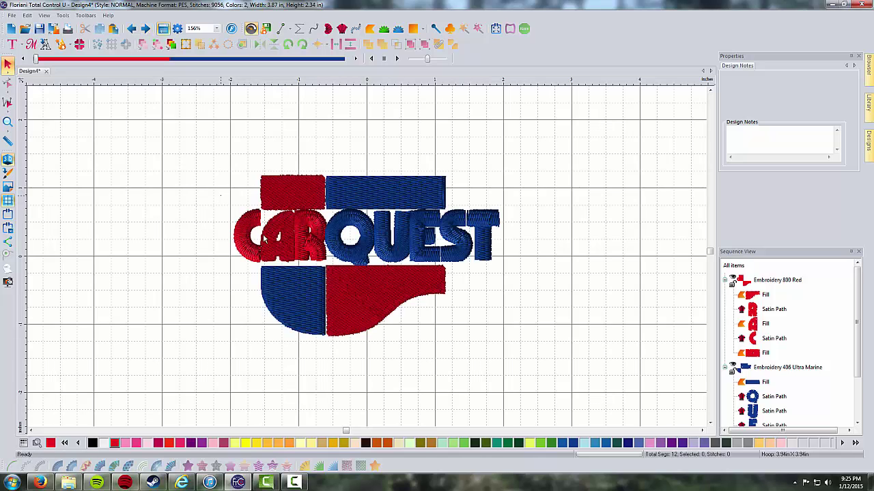
Select all the CARQUEST letters and convert them to Auto Satin stitching
drag(220, 195, 534, 277)
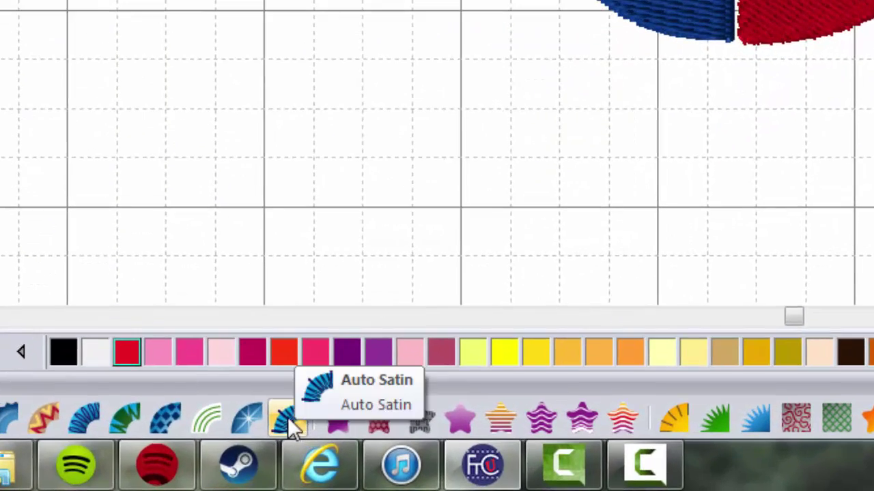
click(9, 417)
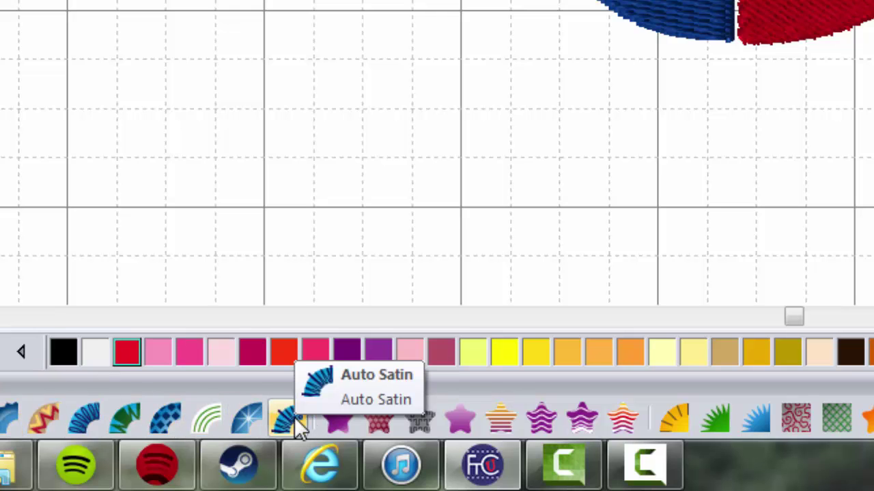
click(286, 418)
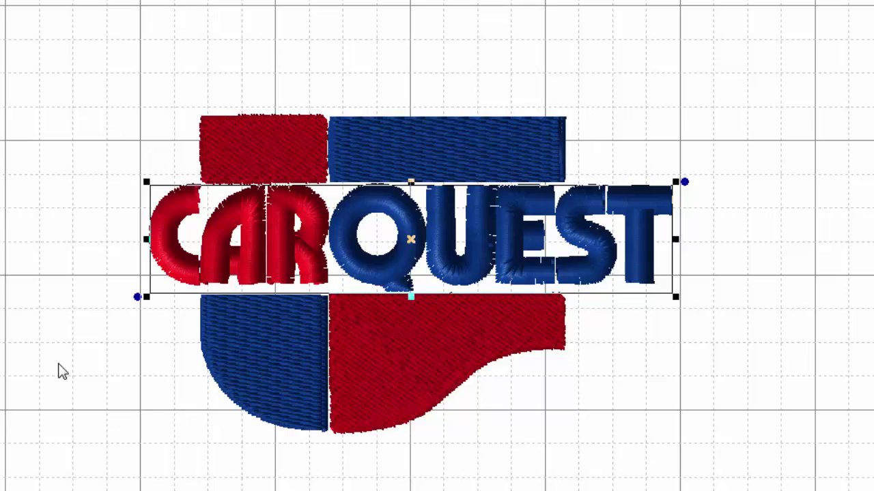
click(189, 209)
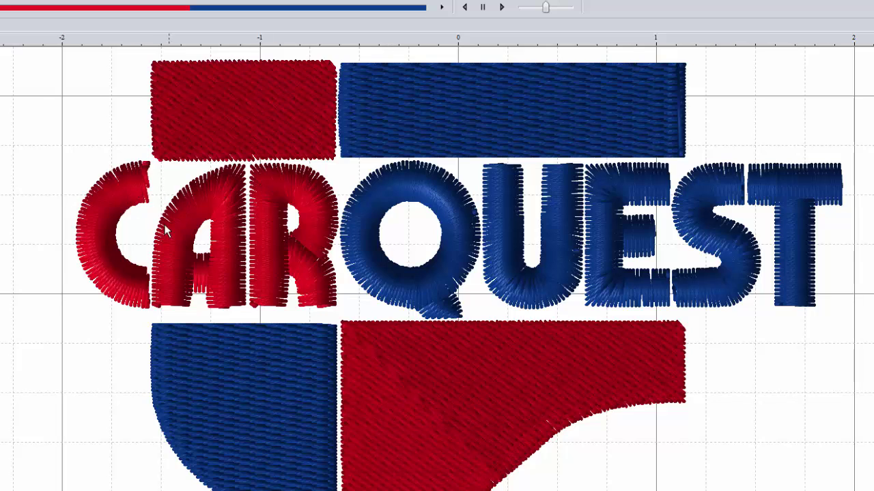
Align the C's end stitch direction lines with its straight cut ends and regenerate its satin stitching
click(105, 218)
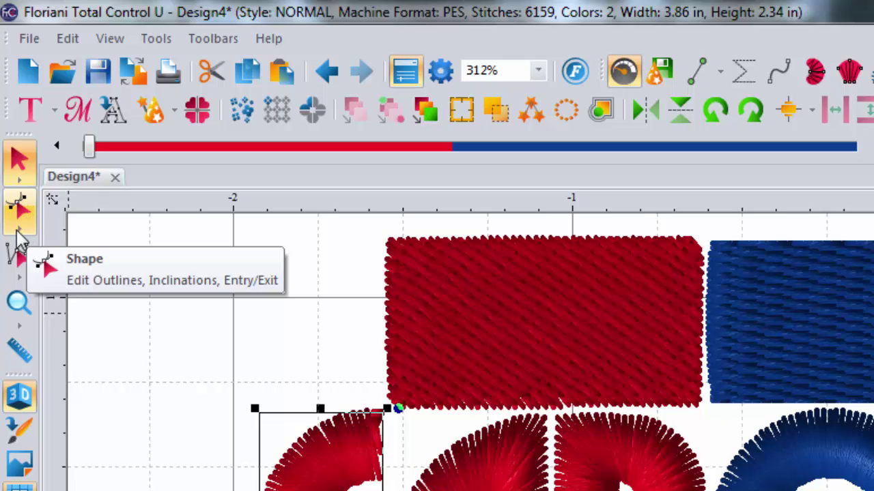
click(23, 233)
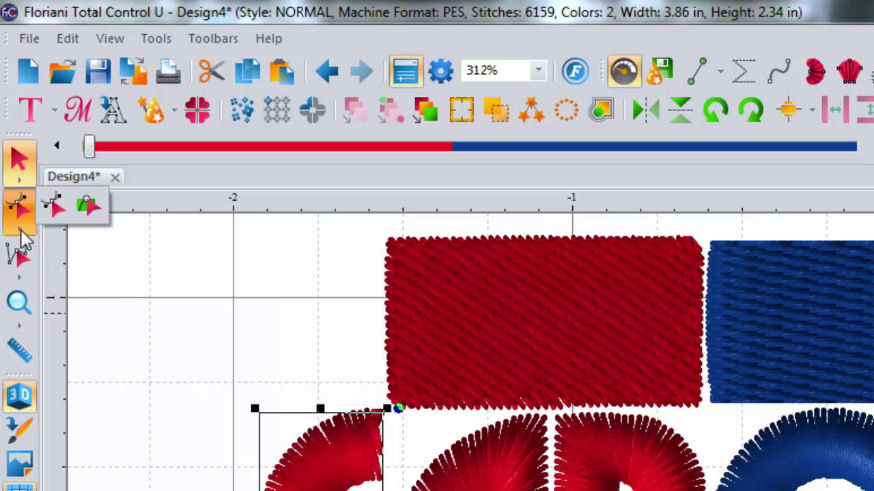
click(89, 206)
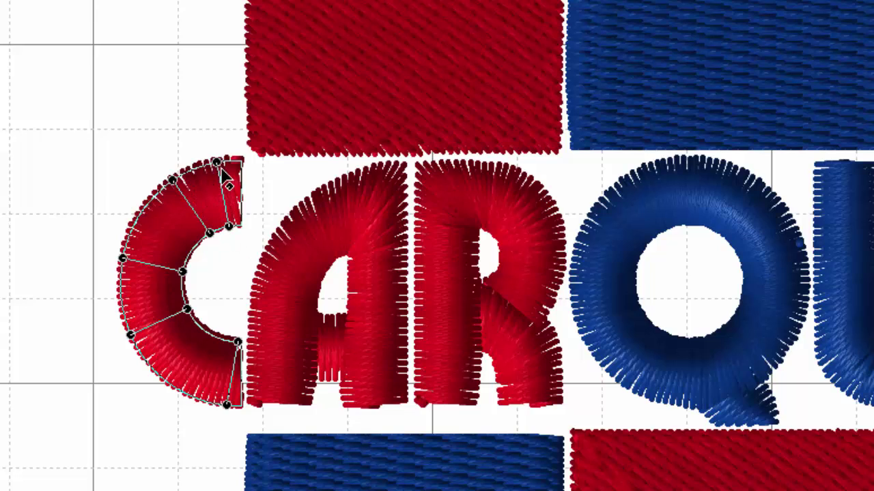
drag(218, 164, 237, 162)
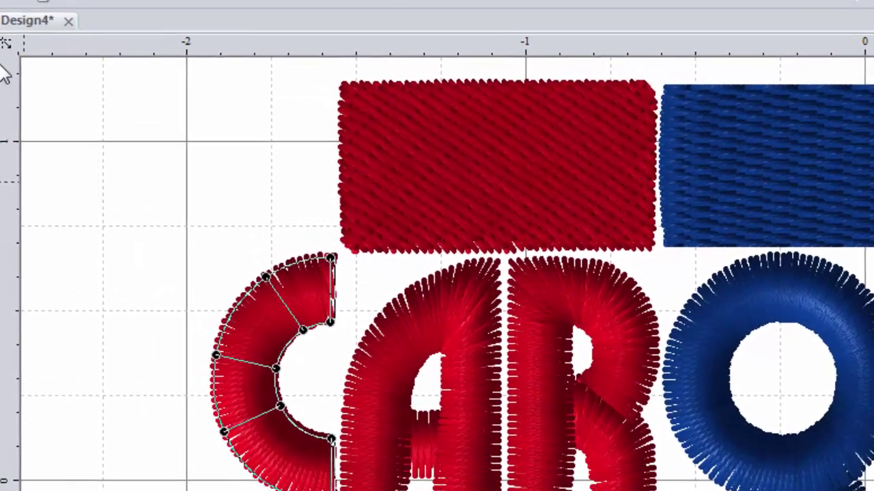
click(20, 49)
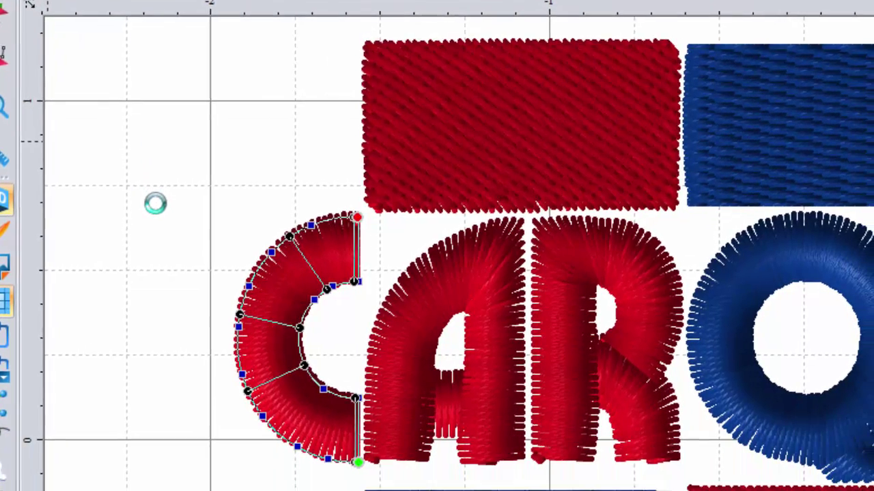
key(Escape)
key(Escape)
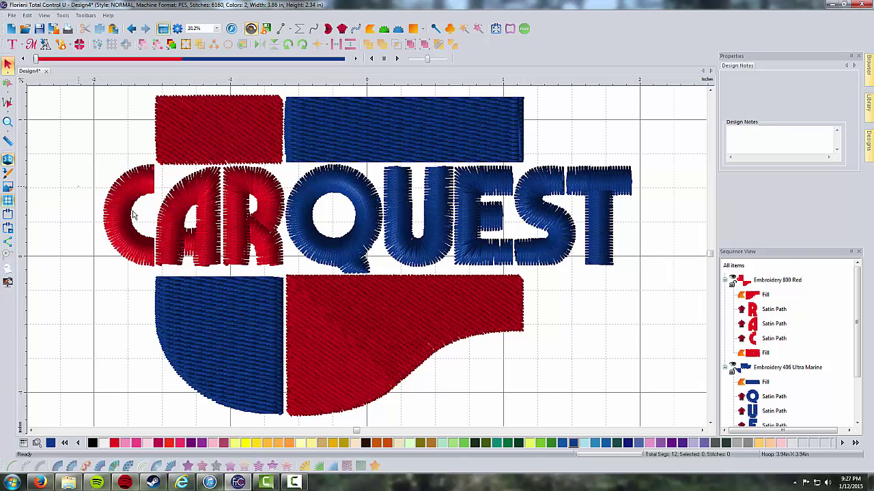
Create a new design page with Normal style and the PES machine format
scroll(157, 228, down, 1)
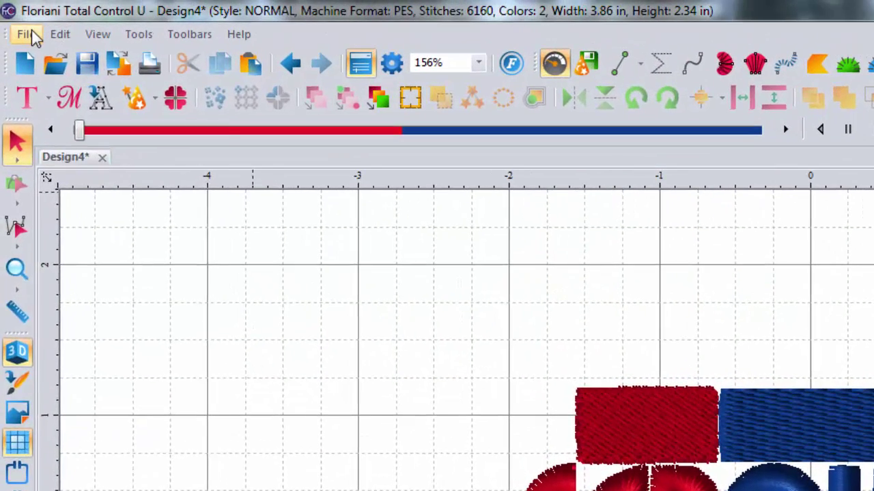
click(35, 38)
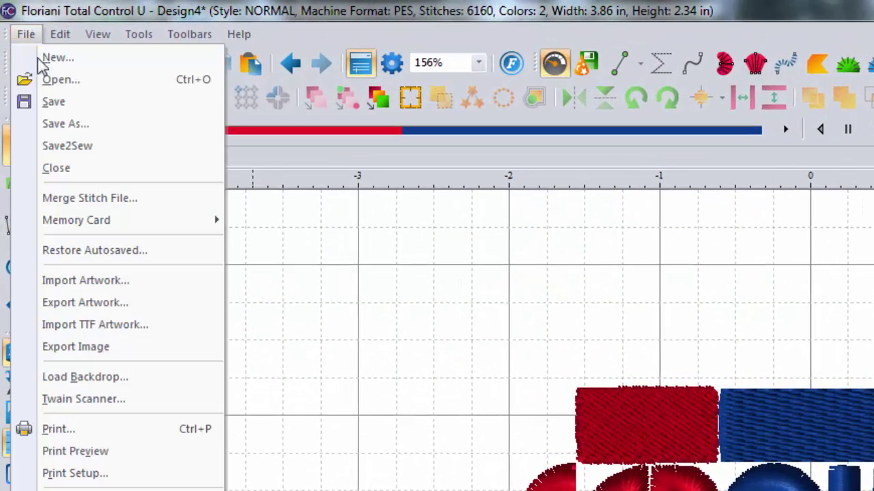
click(73, 60)
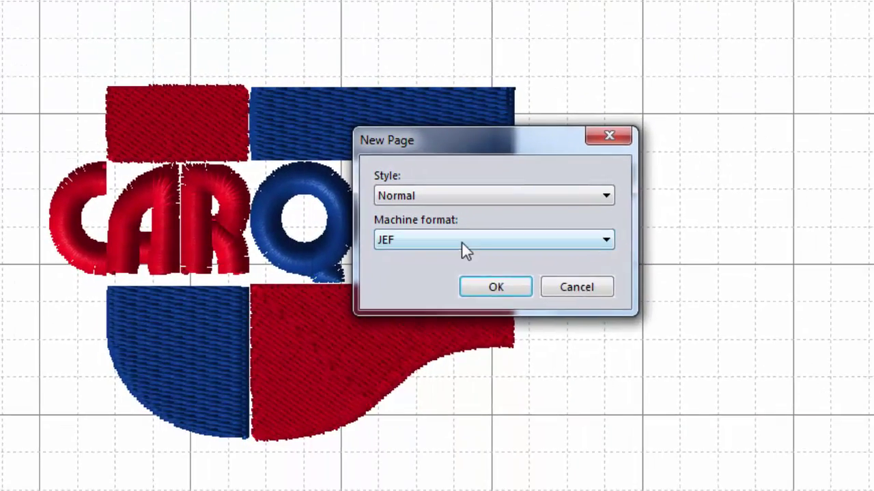
click(667, 373)
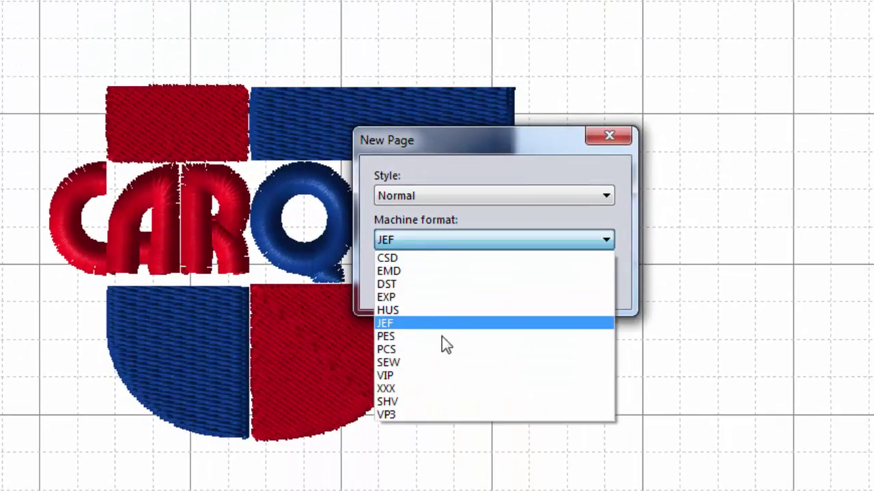
click(648, 466)
click(493, 288)
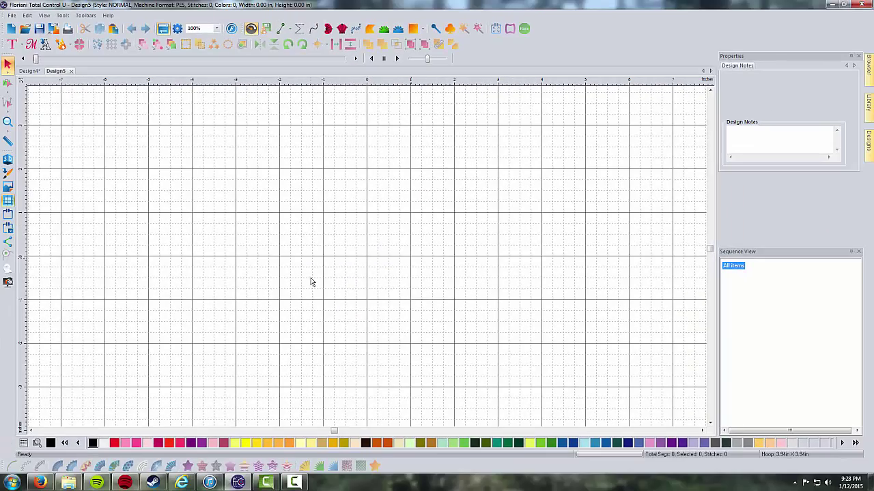
Load the carquest image from My Pictures as the backdrop of the new design
click(8, 188)
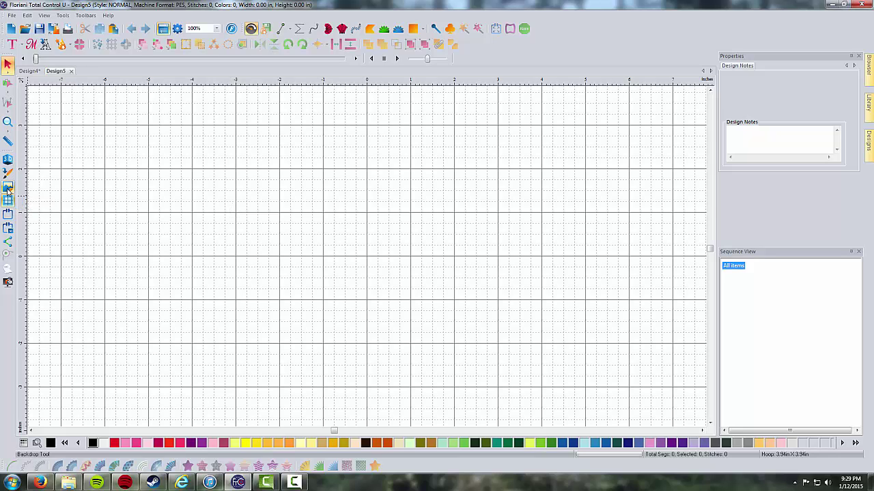
scroll(534, 196, down, 3)
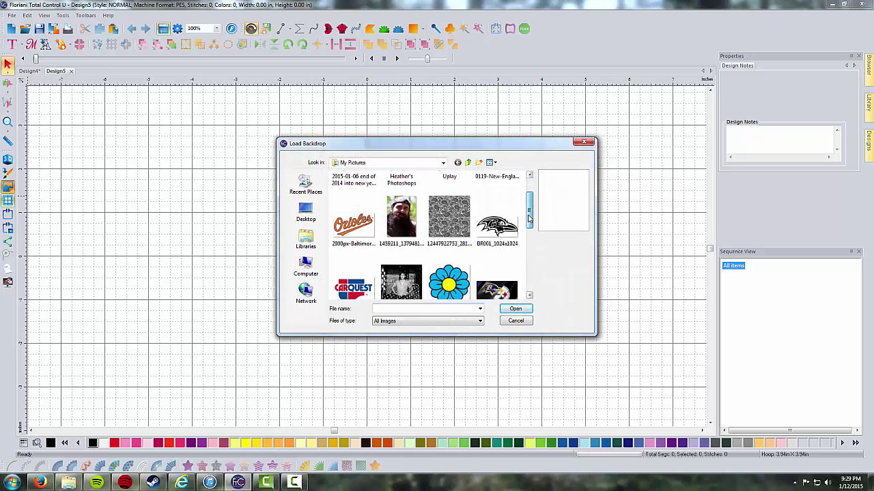
click(353, 236)
click(515, 309)
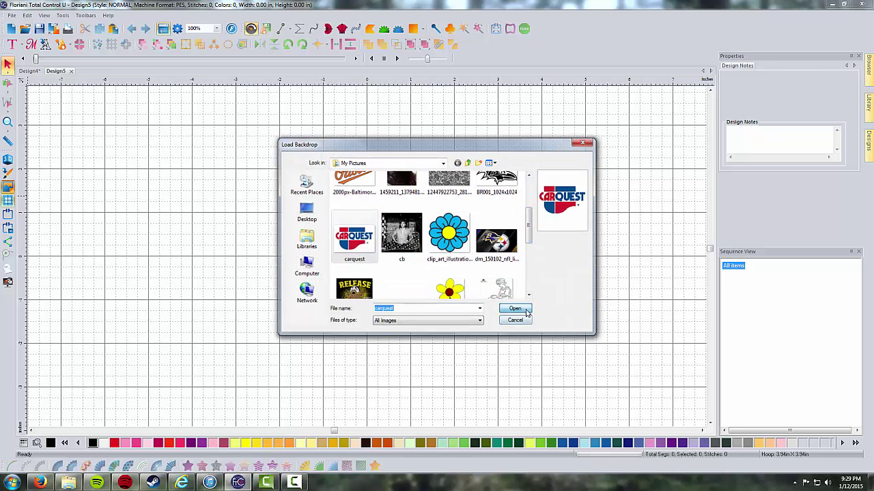
Scale the backdrop image down so the CARQUEST lettering spans about 4 inches
drag(450, 202, 478, 185)
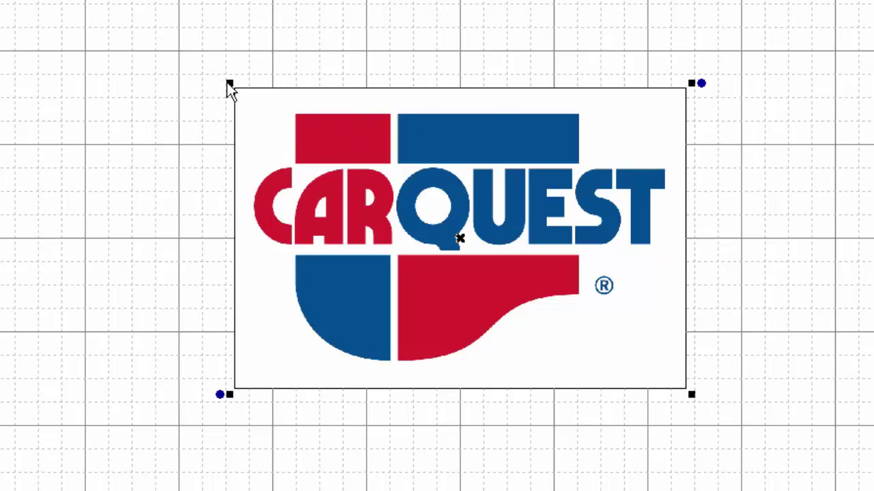
drag(229, 83, 239, 93)
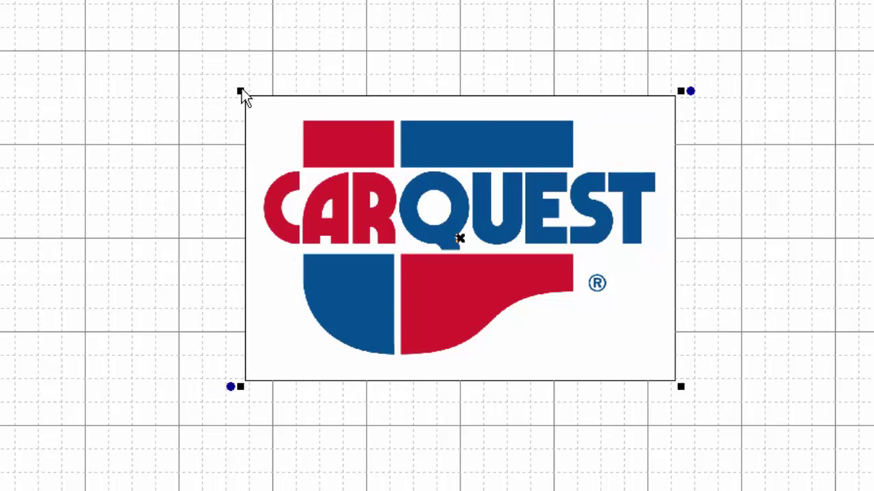
drag(232, 87, 244, 102)
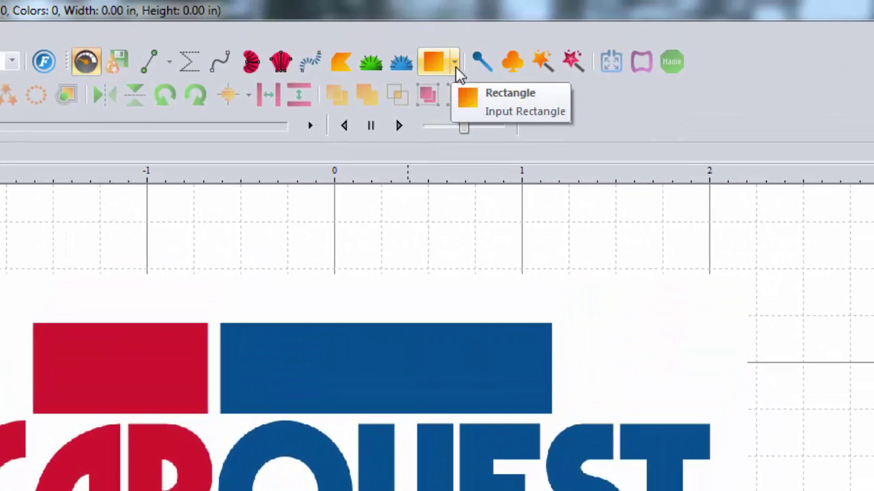
Draw a rectangle about 0.49 in high over the logo's upper red block and adjust its sides to match the block's edges
click(454, 67)
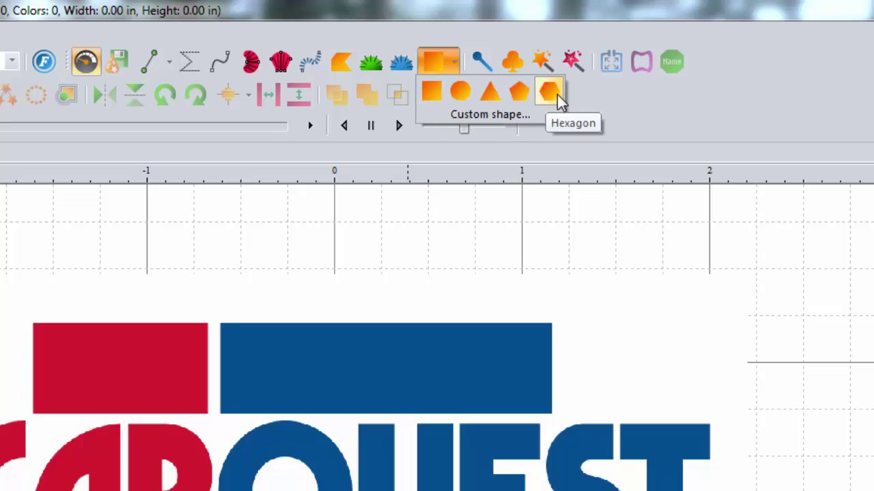
click(428, 93)
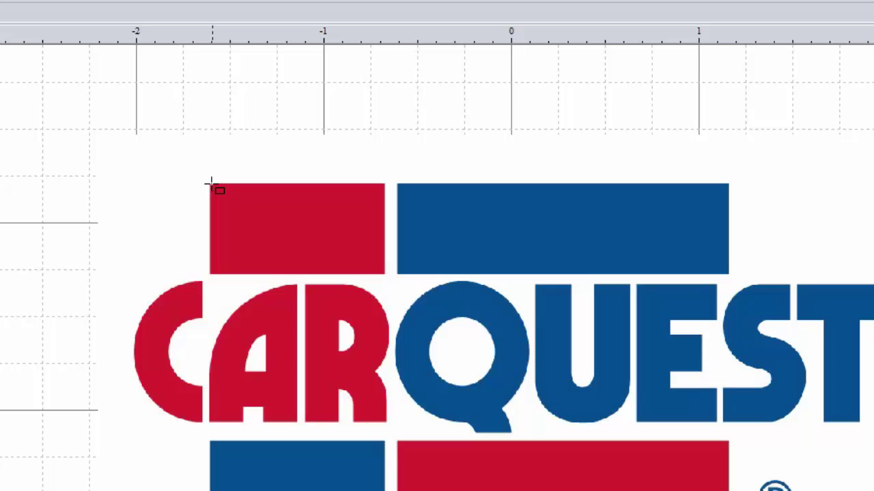
drag(208, 183, 387, 276)
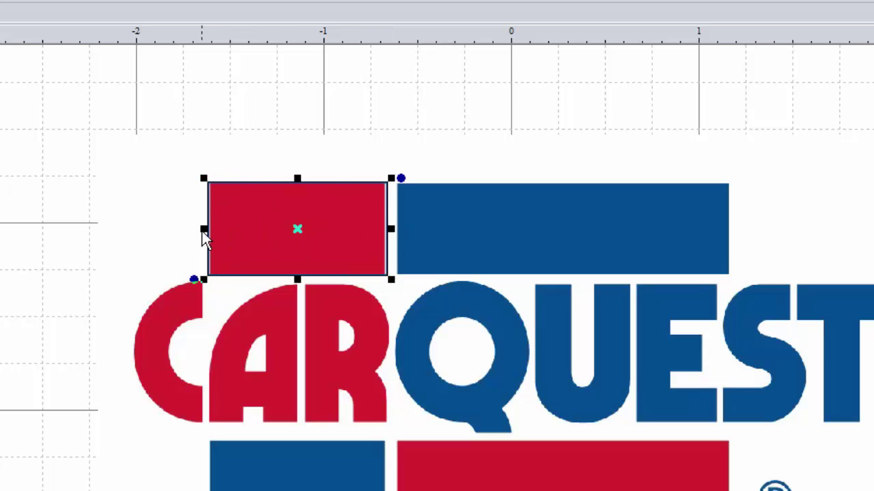
drag(202, 229, 205, 229)
drag(391, 225, 390, 227)
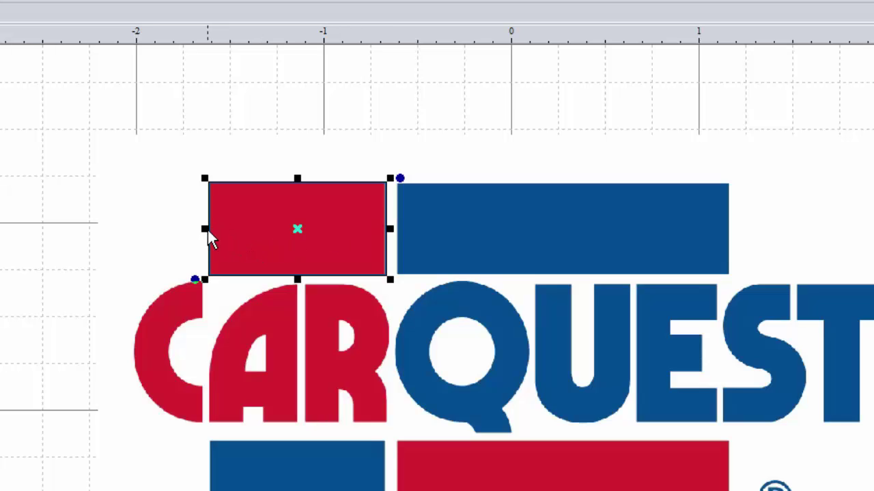
click(145, 213)
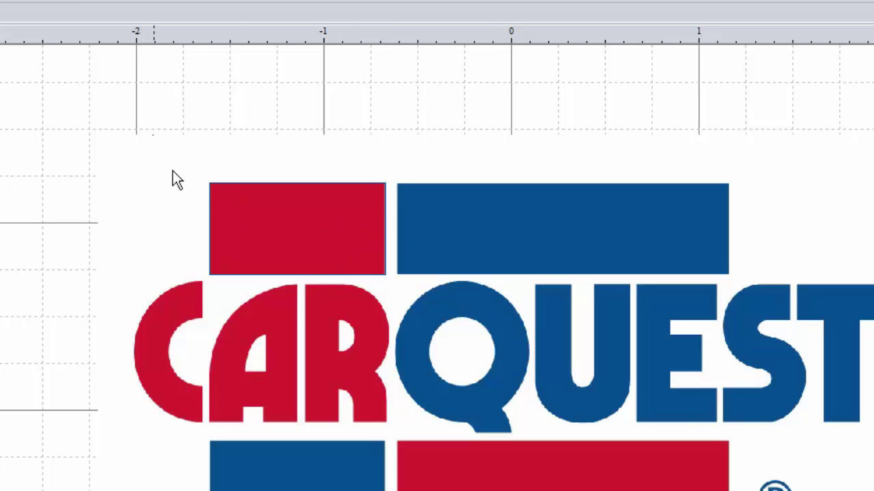
Color the rectangle over the upper red block red and convert it to fill stitching
drag(173, 172, 425, 316)
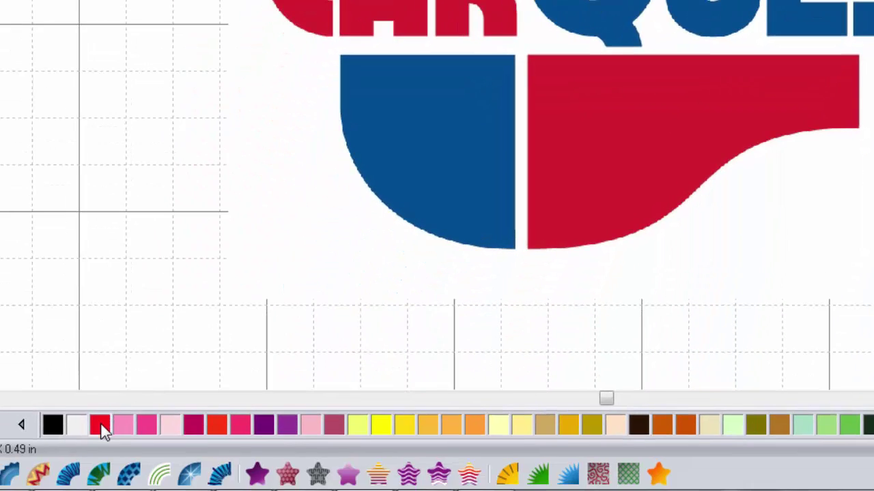
click(101, 425)
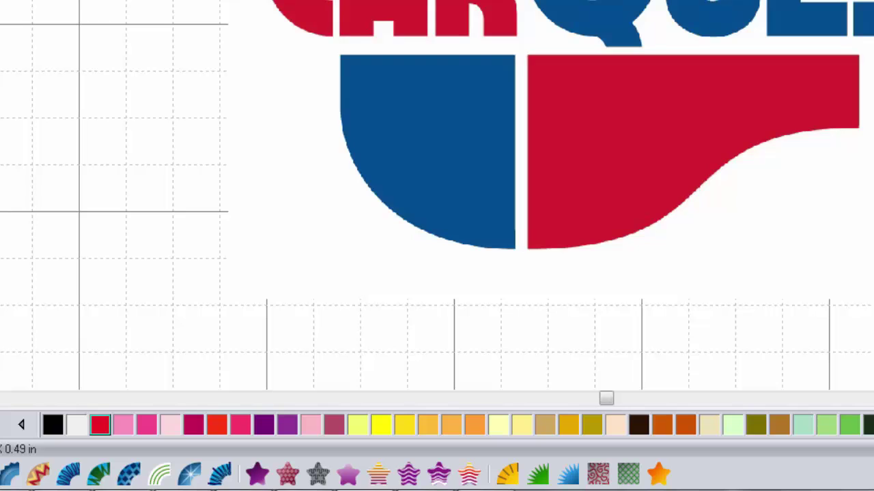
click(262, 476)
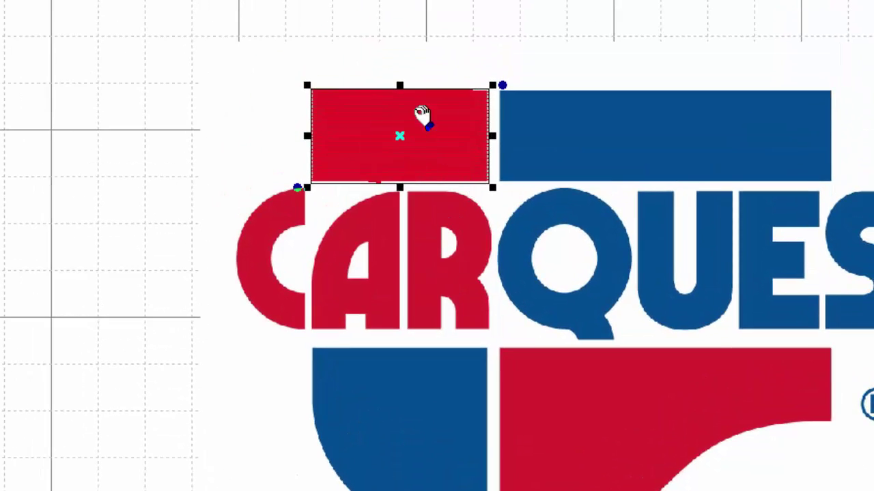
click(258, 129)
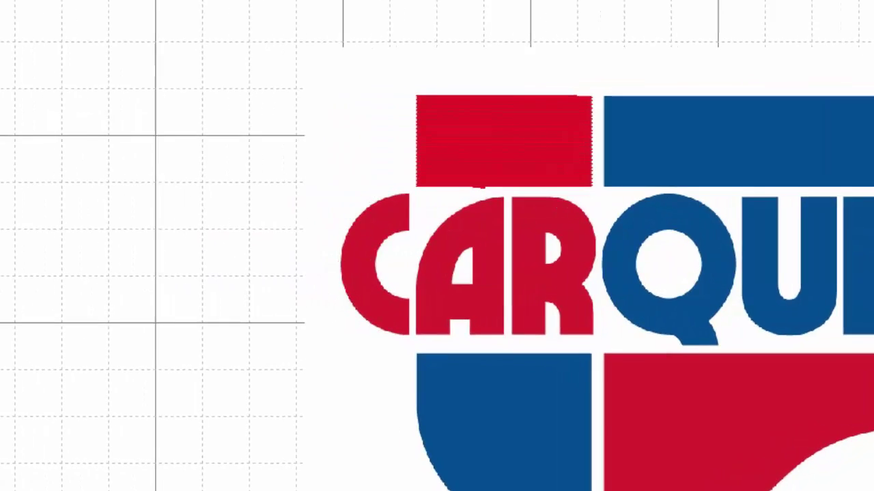